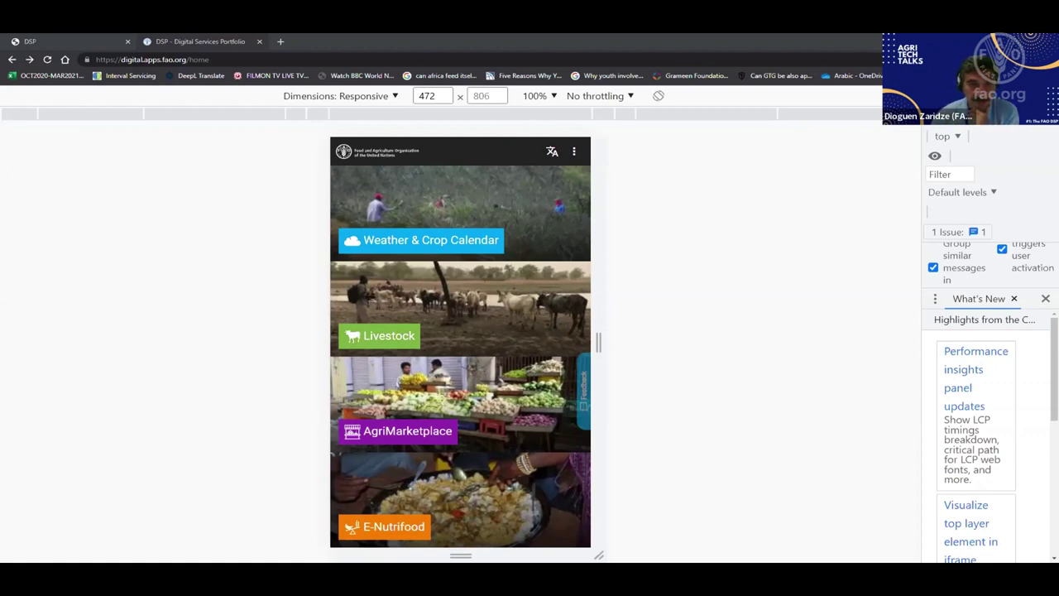
Step: In Weather & Crop Calendar, read the High Temperature and Humidity advice, then switch to Crop Calendar
{"action": "left_click", "coordinate": [405, 247]}
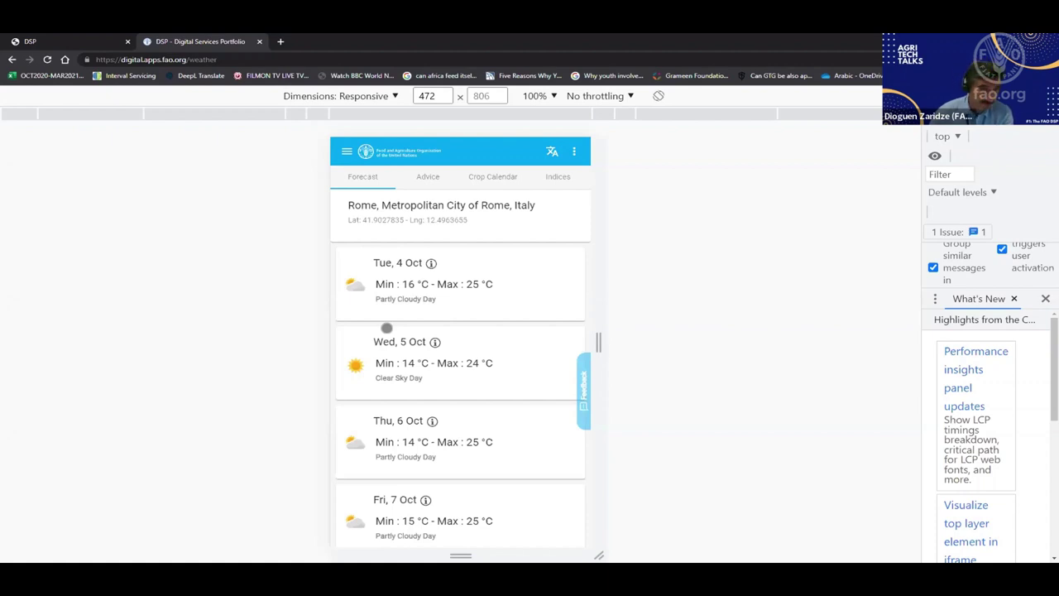
{"action": "left_click", "coordinate": [425, 180]}
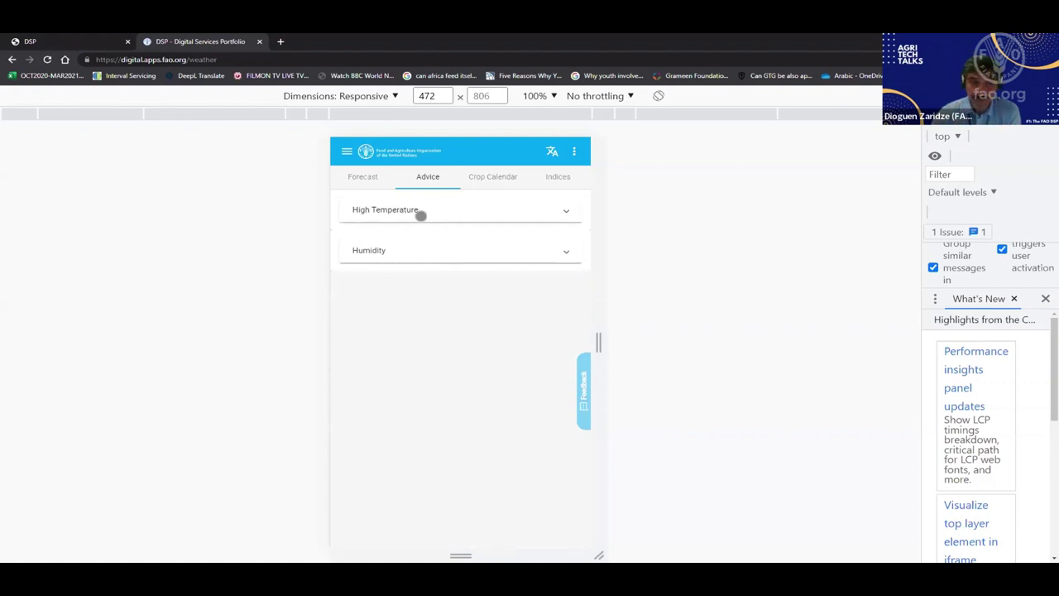
{"action": "left_click", "coordinate": [421, 213]}
{"action": "left_click", "coordinate": [432, 325]}
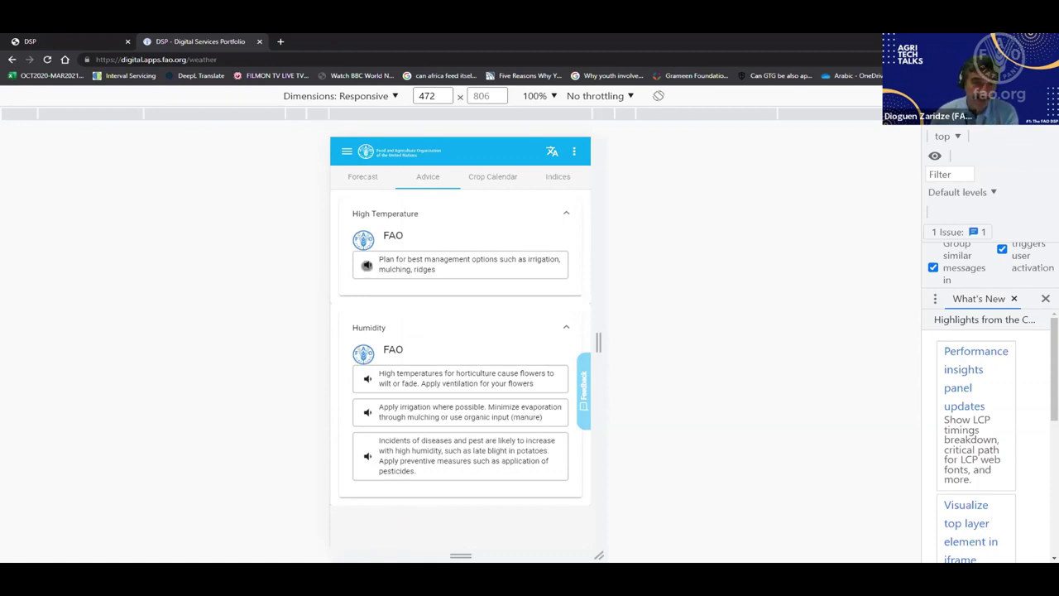
{"action": "left_click", "coordinate": [499, 180]}
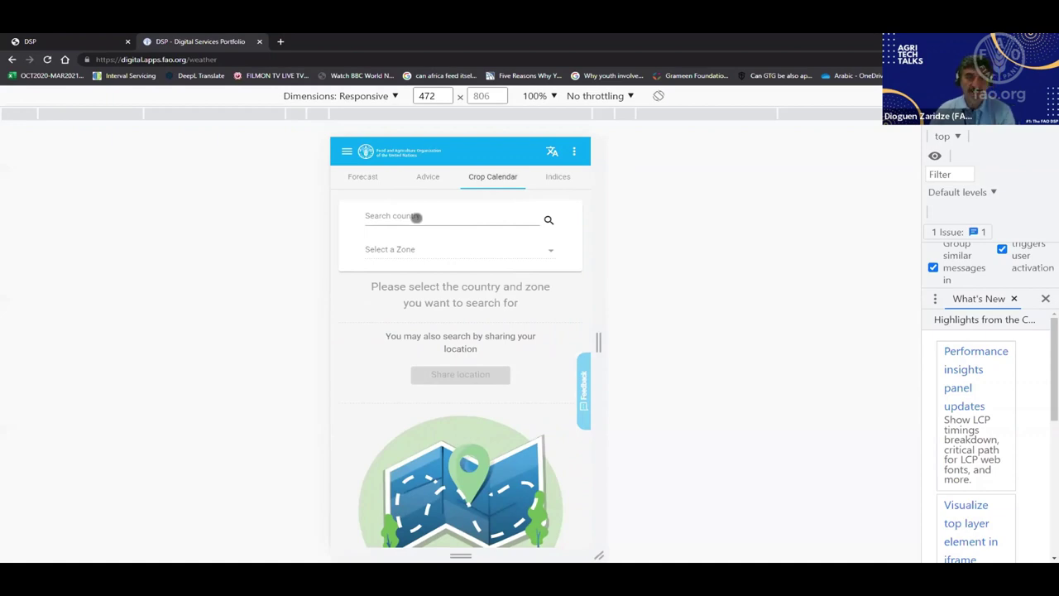
Step: Choose United Republic of Tanzania and the Eastern Plateaux And Mountain Blocks zone, then open Maize
{"action": "left_click", "coordinate": [415, 217]}
{"action": "type", "text": "united"}
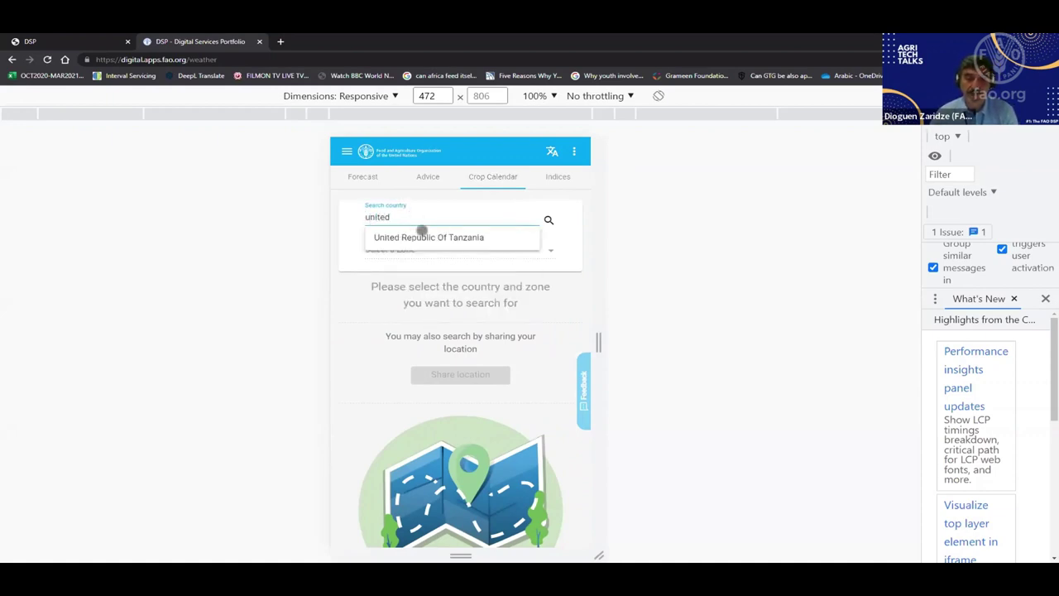
{"action": "left_click", "coordinate": [428, 236]}
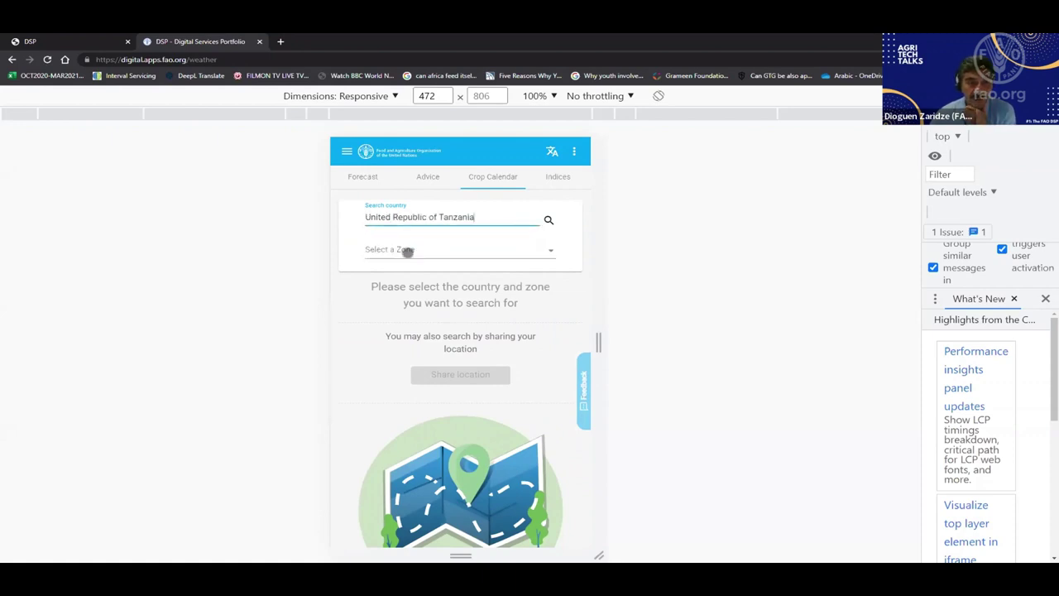
{"action": "left_click", "coordinate": [393, 249]}
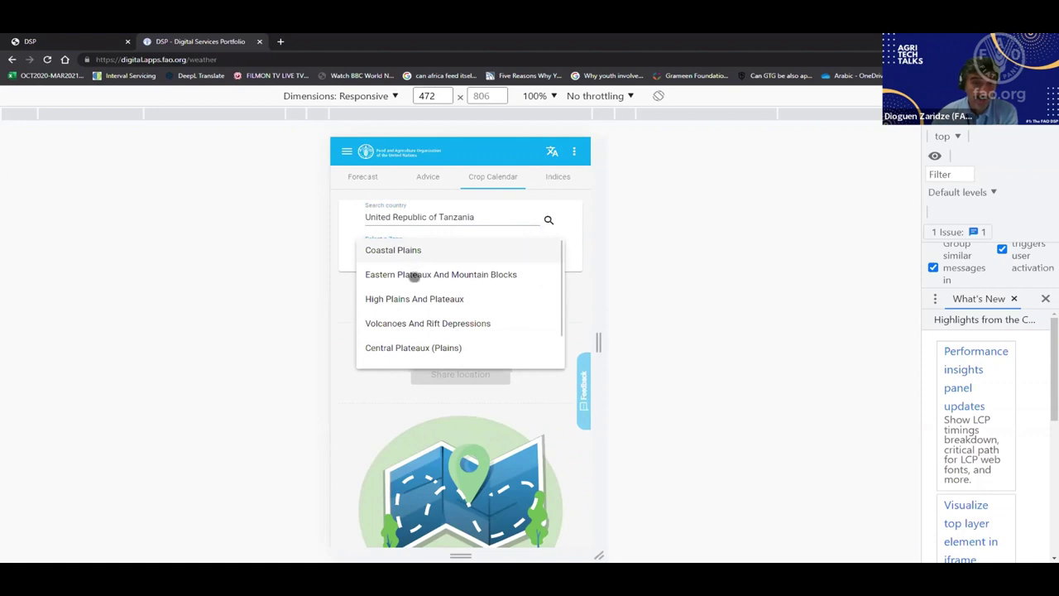
{"action": "left_click", "coordinate": [414, 274]}
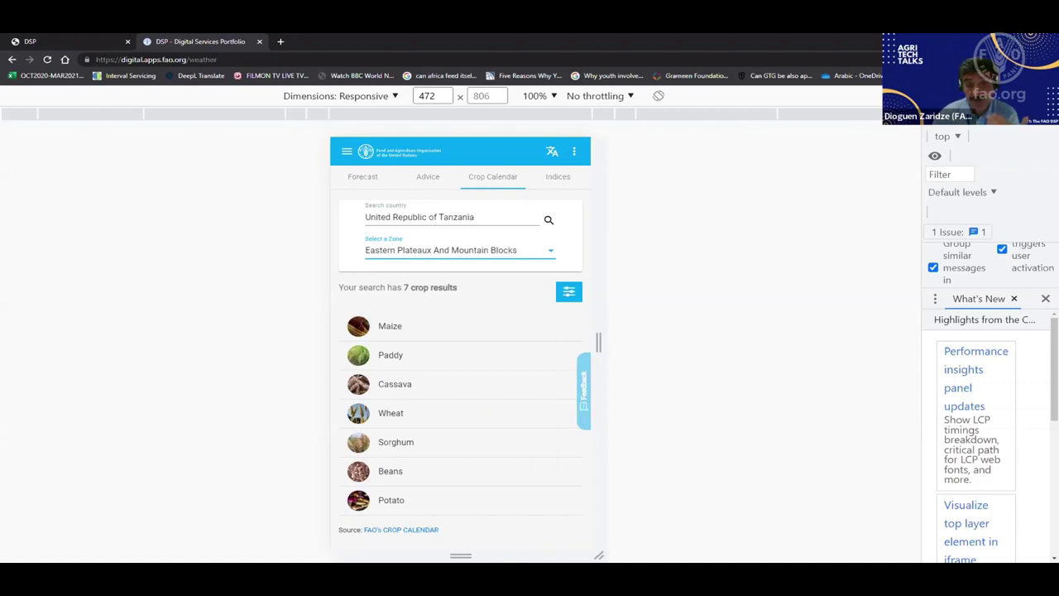
{"action": "left_click", "coordinate": [359, 326]}
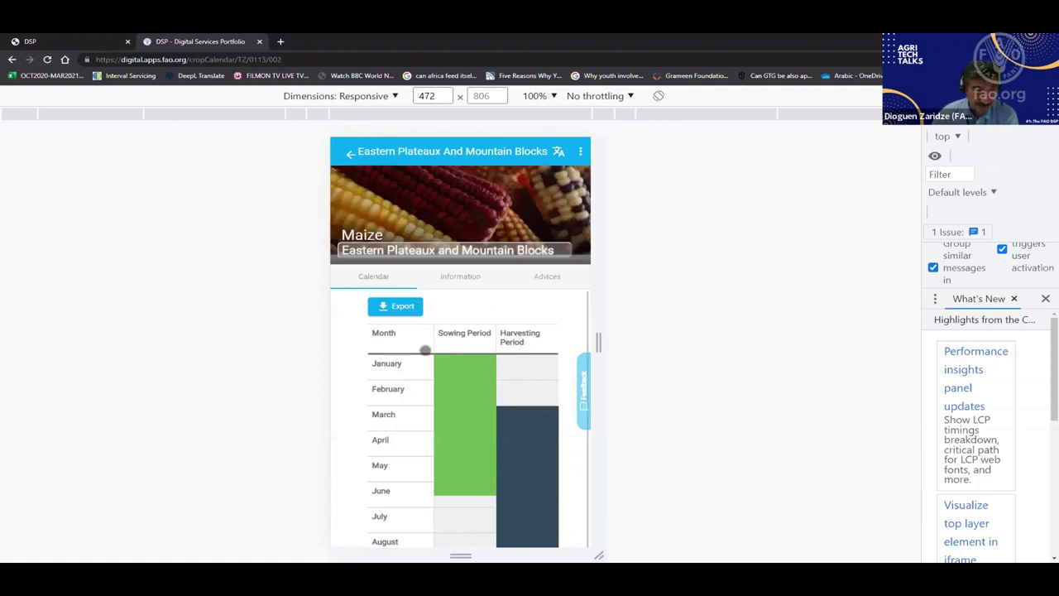
Step: Scroll through the maize sowing and harvesting calendar and view its general information
{"action": "scroll", "coordinate": [463, 417], "scroll_direction": "down", "scroll_amount": 1}
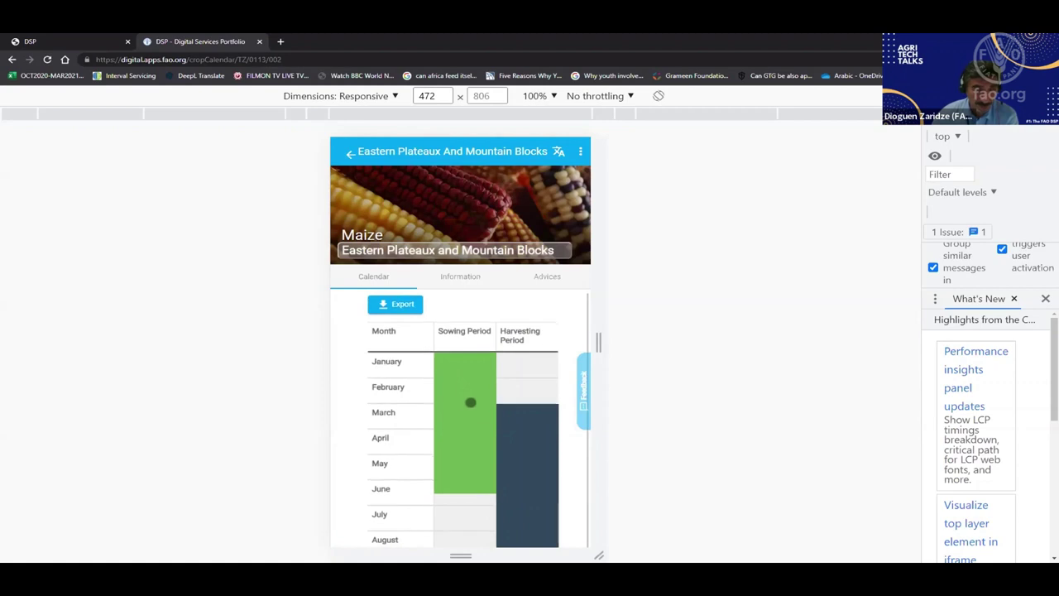
{"action": "scroll", "coordinate": [519, 370], "scroll_direction": "down", "scroll_amount": 1}
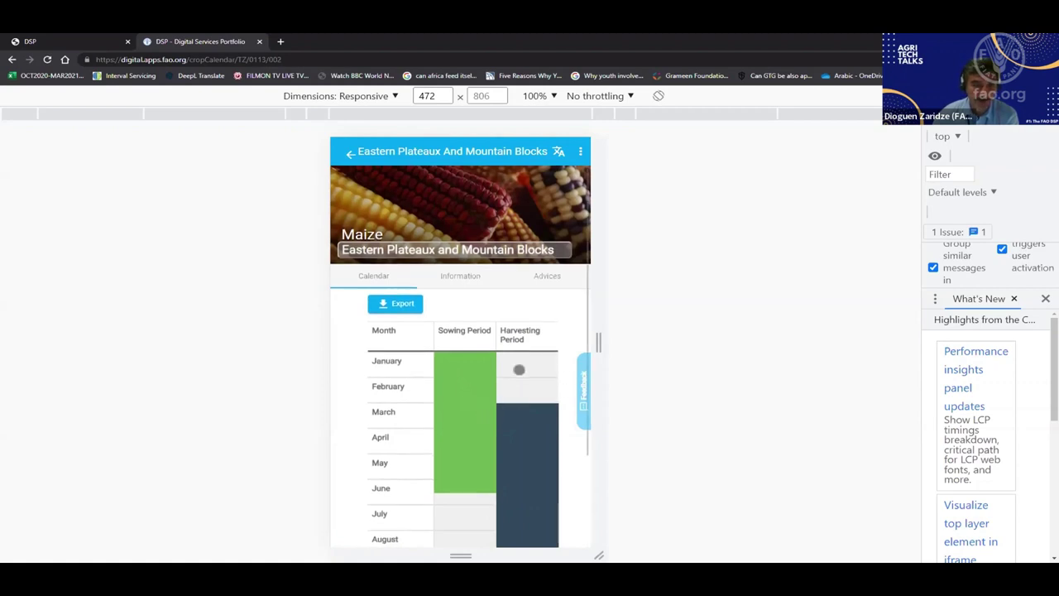
{"action": "scroll", "coordinate": [519, 370], "scroll_direction": "down", "scroll_amount": 3}
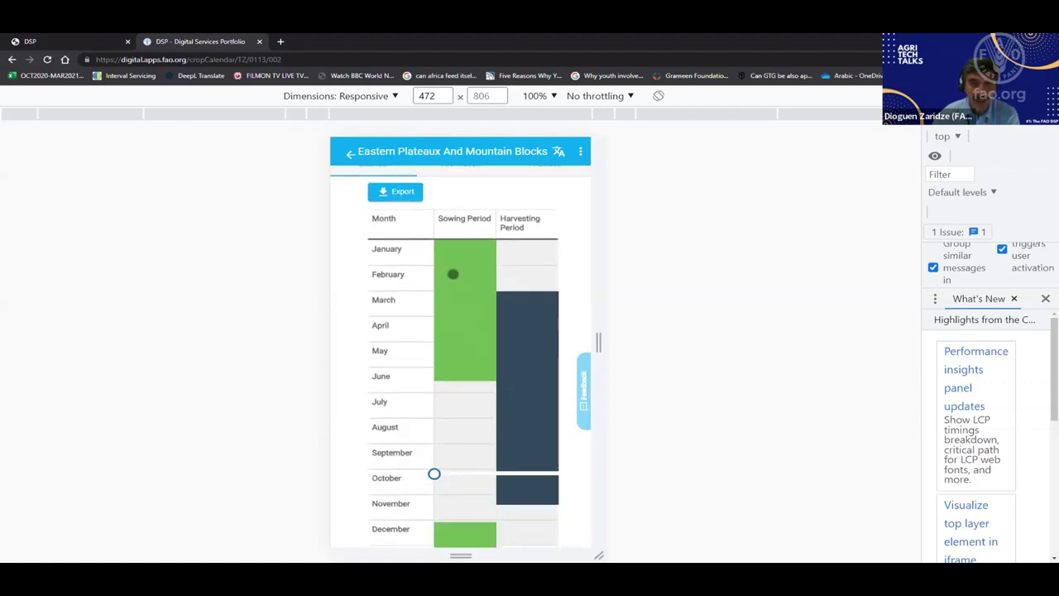
{"action": "scroll", "coordinate": [482, 361], "scroll_direction": "up", "scroll_amount": 3}
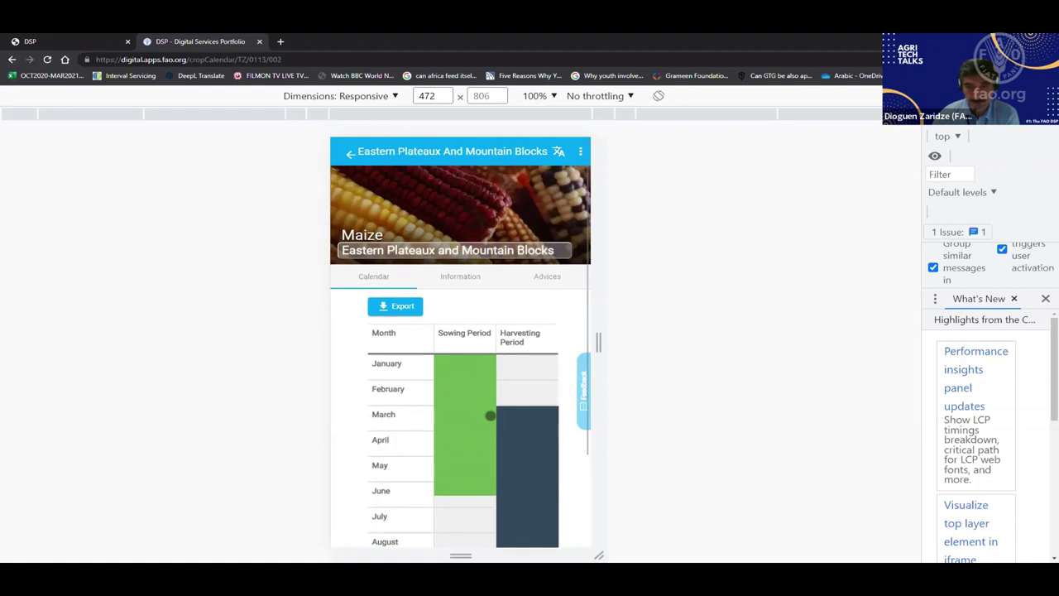
{"action": "left_click", "coordinate": [462, 280]}
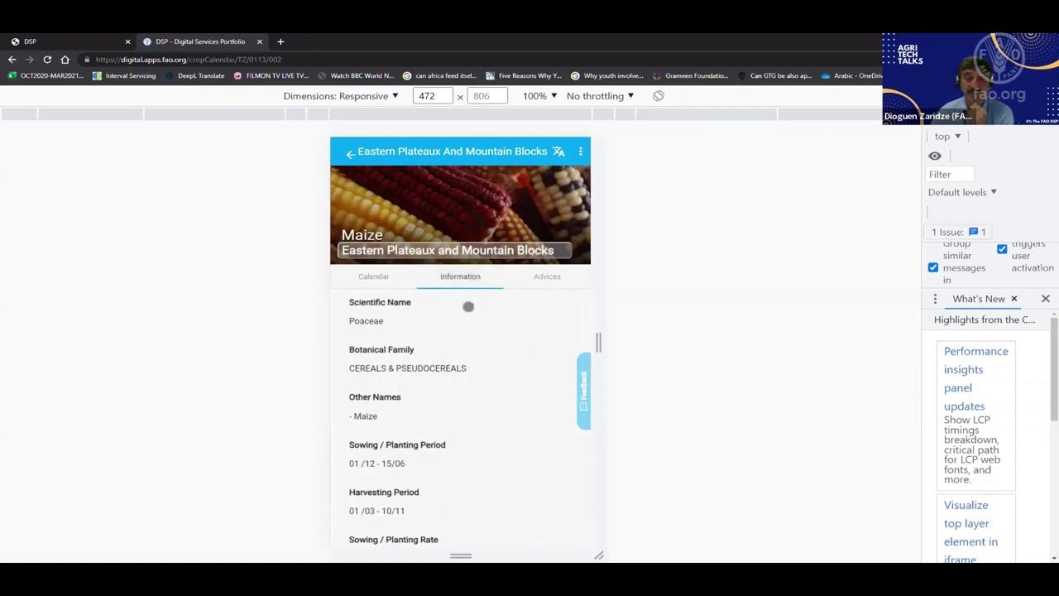
Step: Read the maize Harvesting and Fertilizer Application advice, then return to the 7 crop results
{"action": "left_click", "coordinate": [542, 277]}
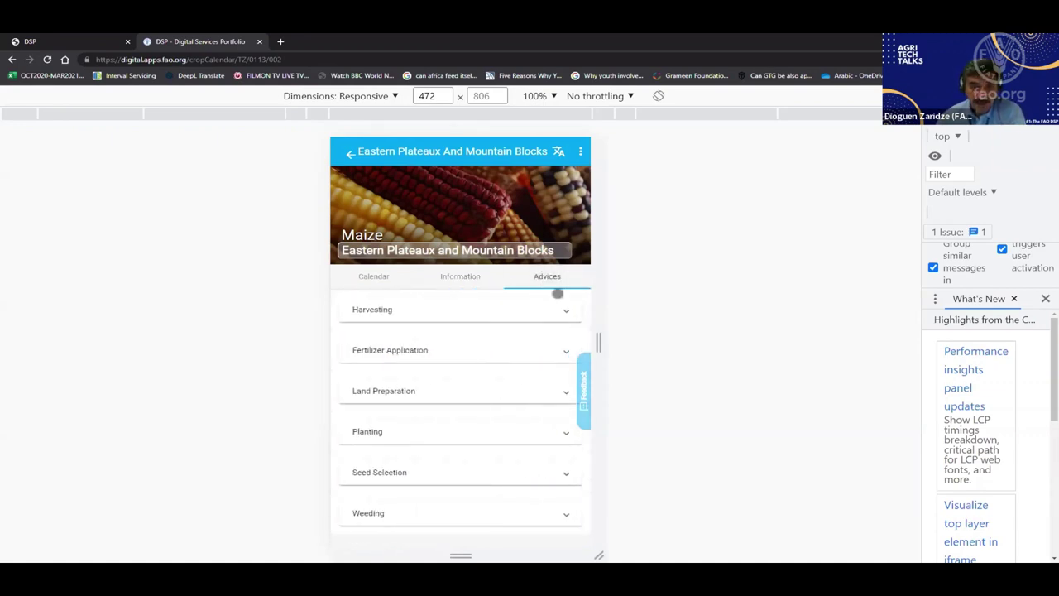
{"action": "left_click", "coordinate": [560, 311]}
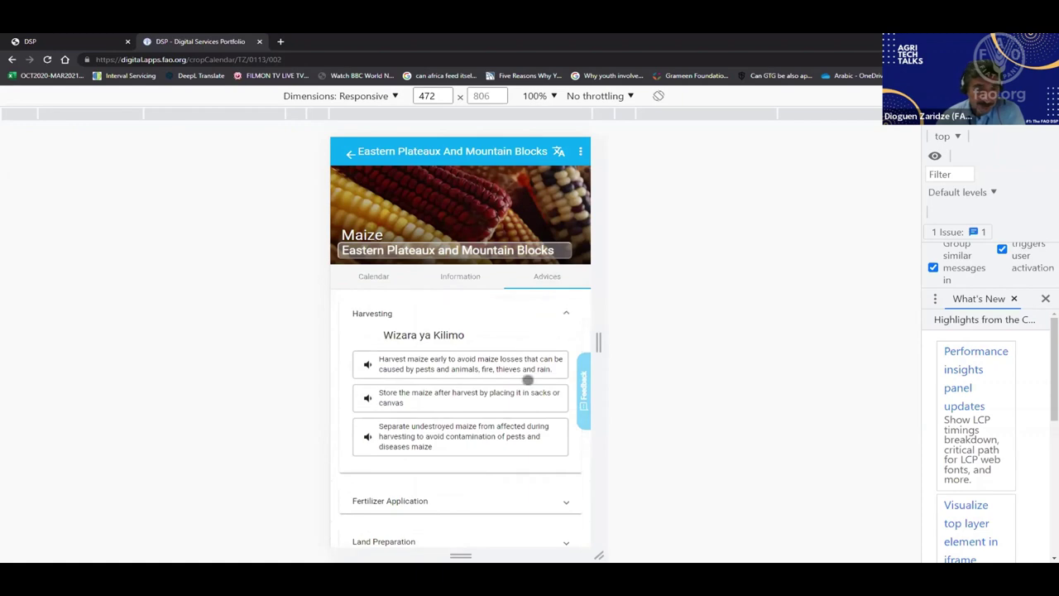
{"action": "scroll", "coordinate": [521, 389], "scroll_direction": "down", "scroll_amount": 2}
{"action": "left_click", "coordinate": [453, 361]}
{"action": "scroll", "coordinate": [453, 361], "scroll_direction": "down", "scroll_amount": 3}
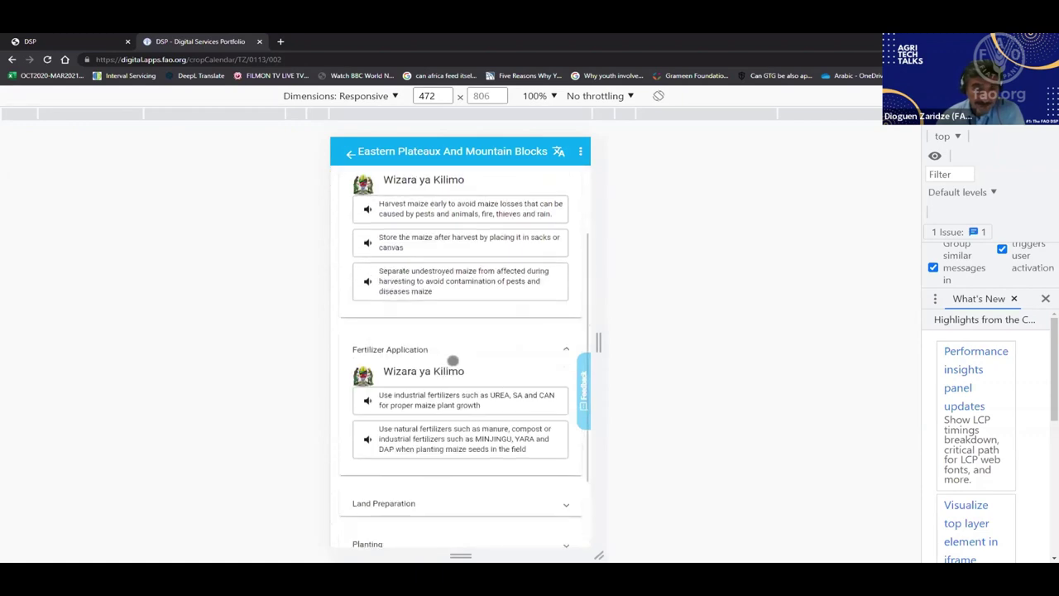
{"action": "scroll", "coordinate": [452, 361], "scroll_direction": "up", "scroll_amount": 4}
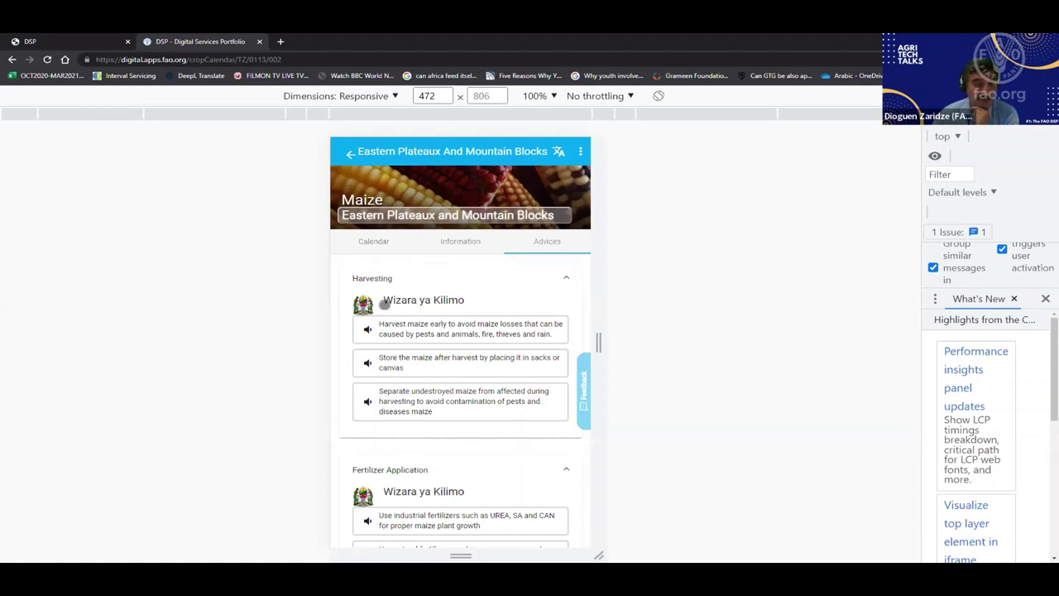
{"action": "left_click", "coordinate": [350, 156]}
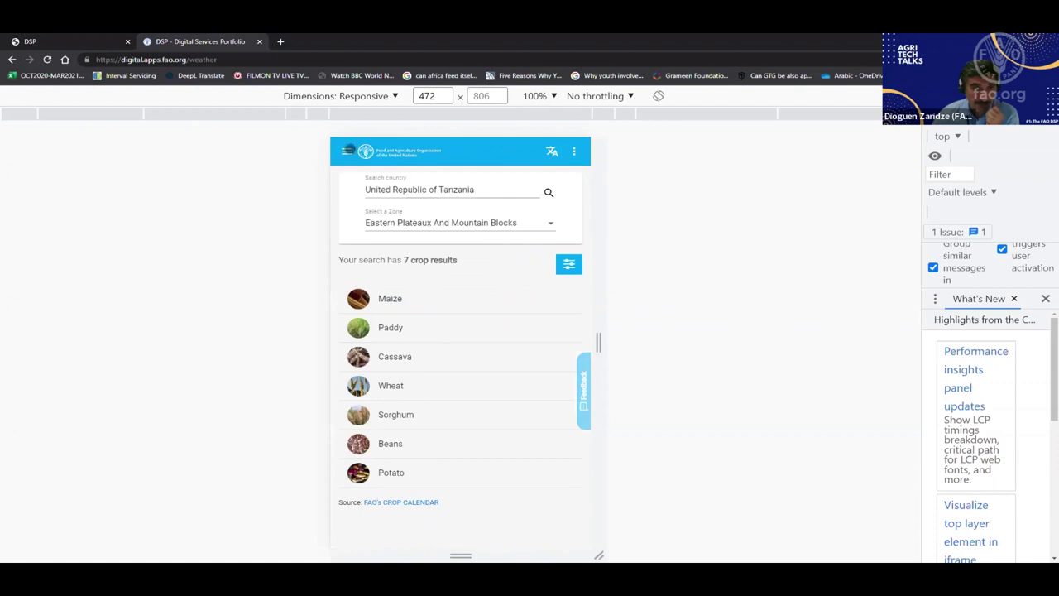
Step: Switch to the Livestock module and open Cattle
{"action": "left_click", "coordinate": [347, 152]}
{"action": "left_click", "coordinate": [401, 204]}
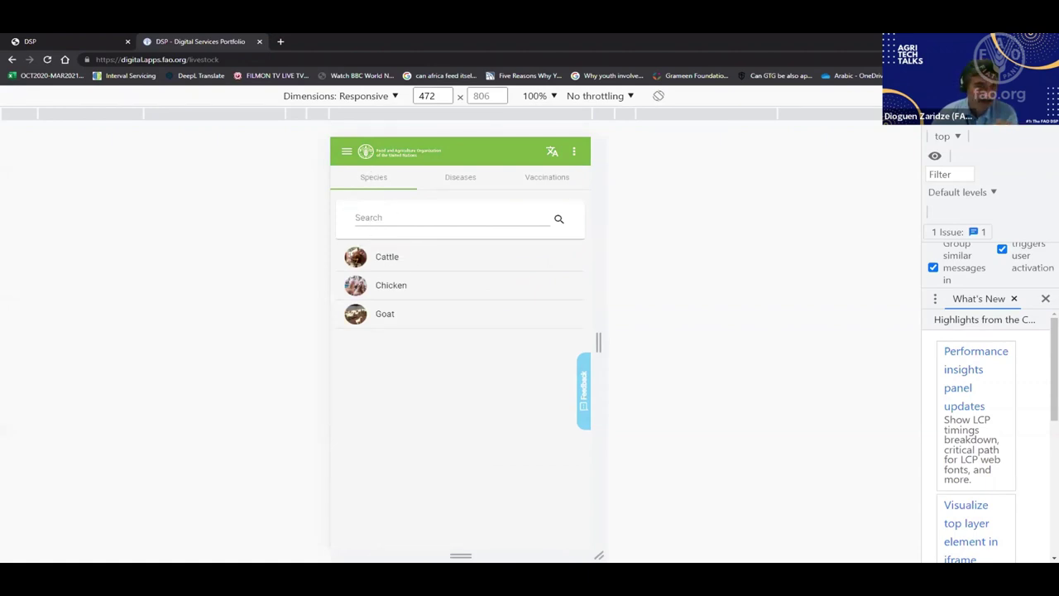
{"action": "left_click", "coordinate": [356, 258]}
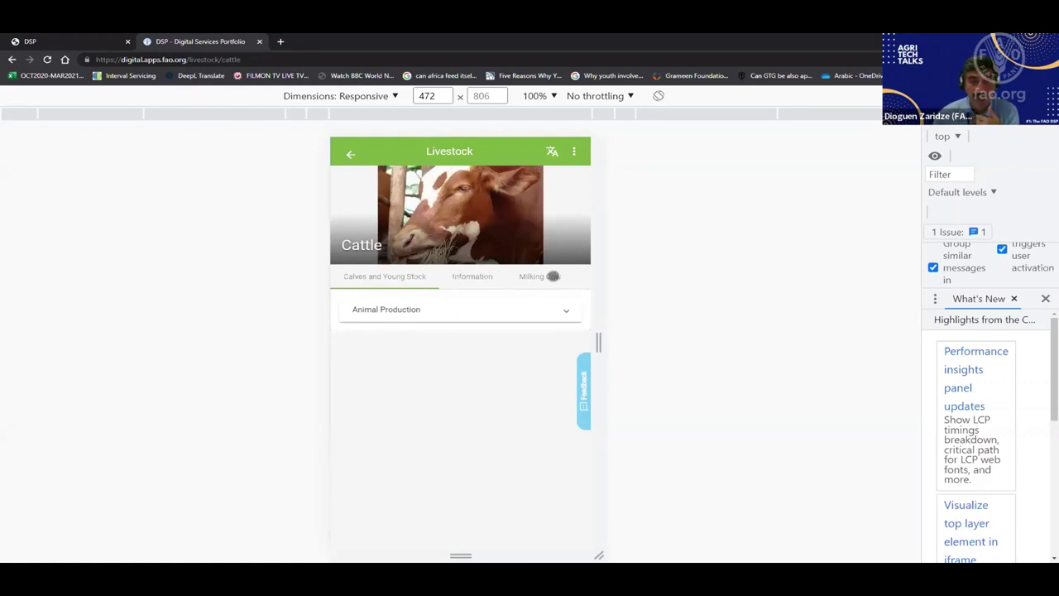
Step: Read the Milking Cow Animal Health and Animal Production advice for cattle
{"action": "left_click", "coordinate": [542, 277]}
{"action": "left_click", "coordinate": [395, 309]}
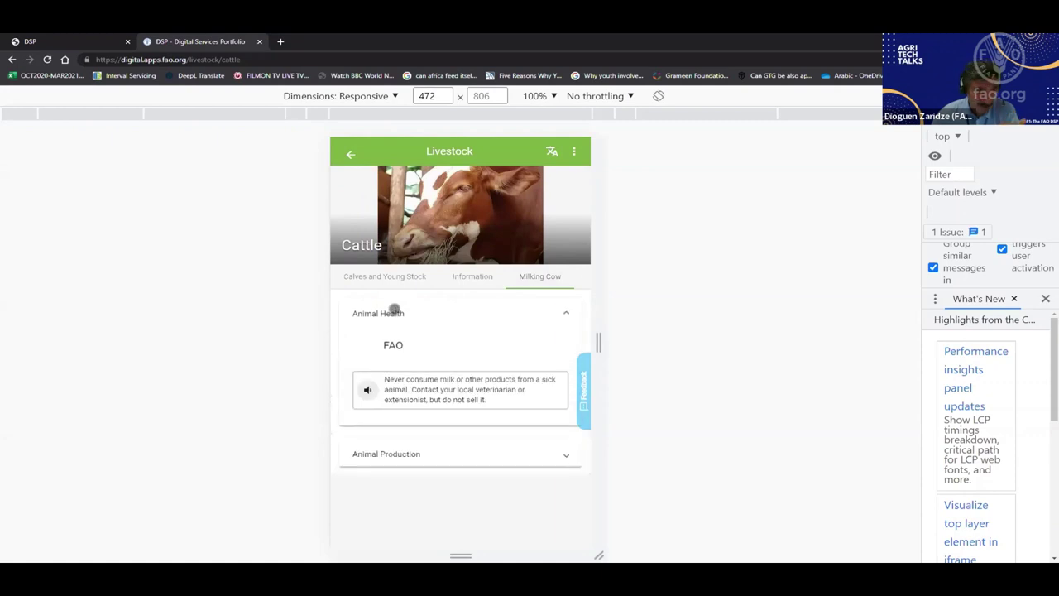
{"action": "left_click", "coordinate": [406, 451]}
{"action": "scroll", "coordinate": [425, 379], "scroll_direction": "down", "scroll_amount": 3}
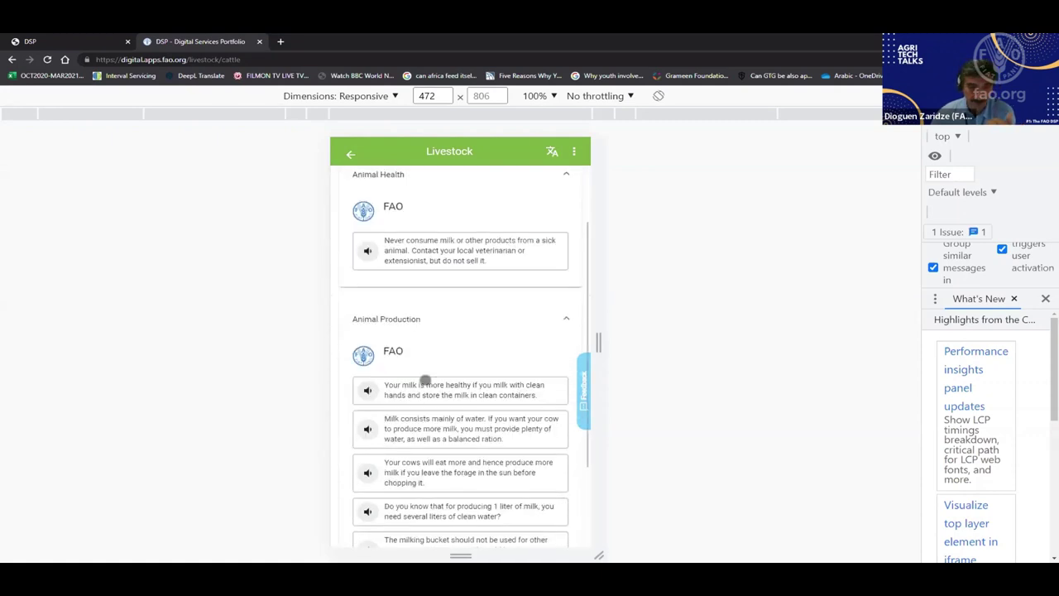
{"action": "scroll", "coordinate": [425, 378], "scroll_direction": "up", "scroll_amount": 1}
{"action": "scroll", "coordinate": [424, 378], "scroll_direction": "up", "scroll_amount": 1}
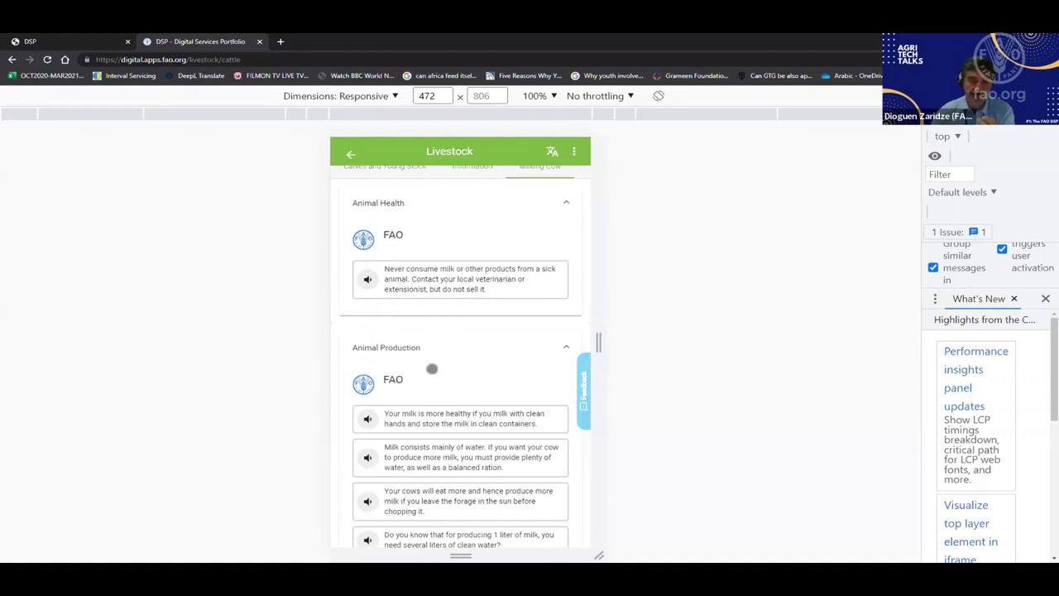
{"action": "scroll", "coordinate": [432, 369], "scroll_direction": "up", "scroll_amount": 2}
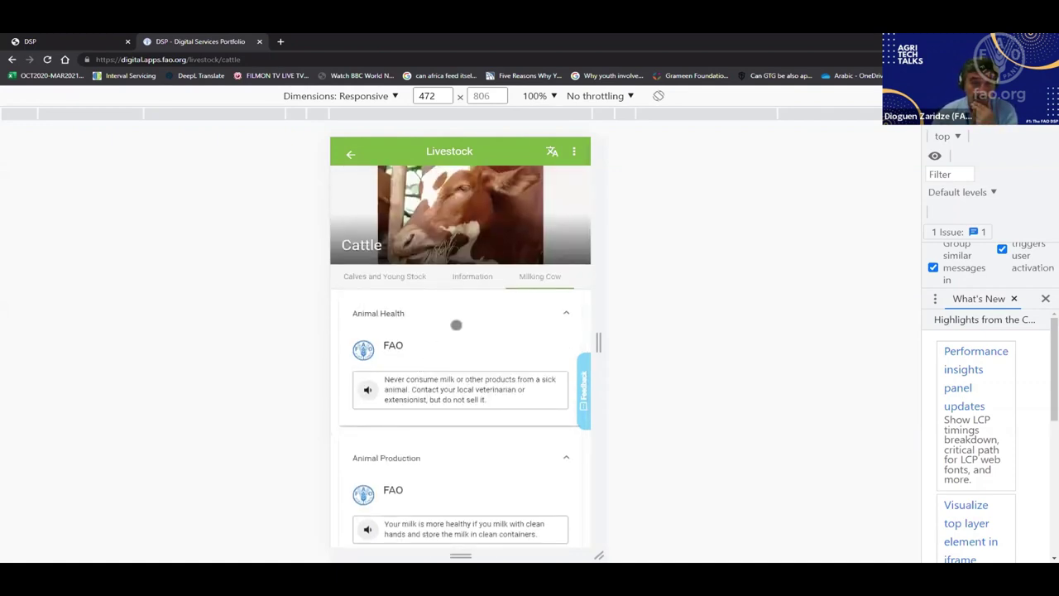
Step: Return to the species list, check the empty Vaccinations section, and show the modules menu
{"action": "left_click", "coordinate": [350, 154]}
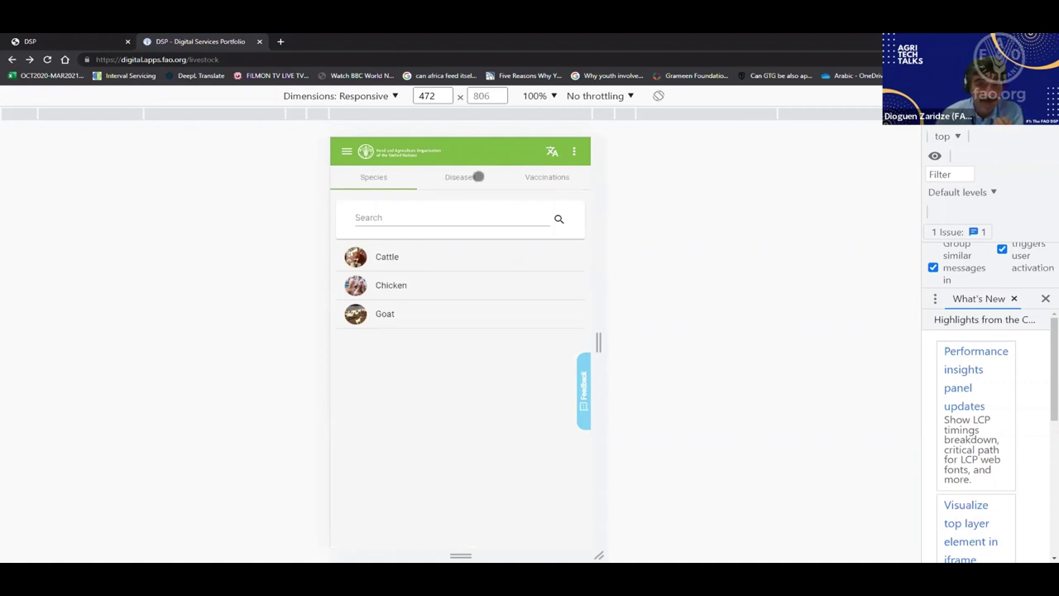
{"action": "left_click", "coordinate": [557, 178]}
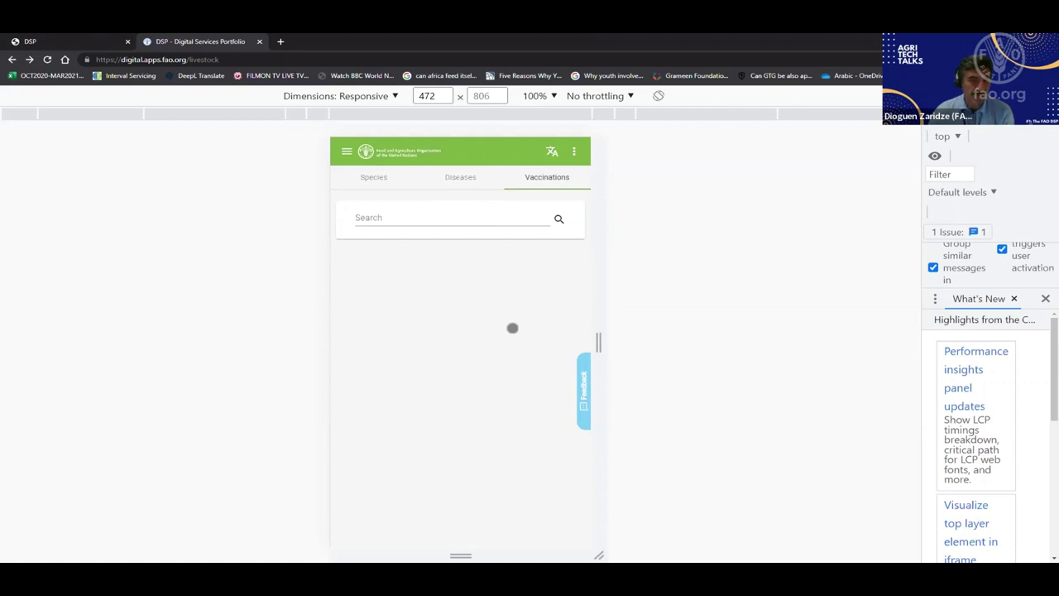
{"action": "left_click", "coordinate": [347, 151]}
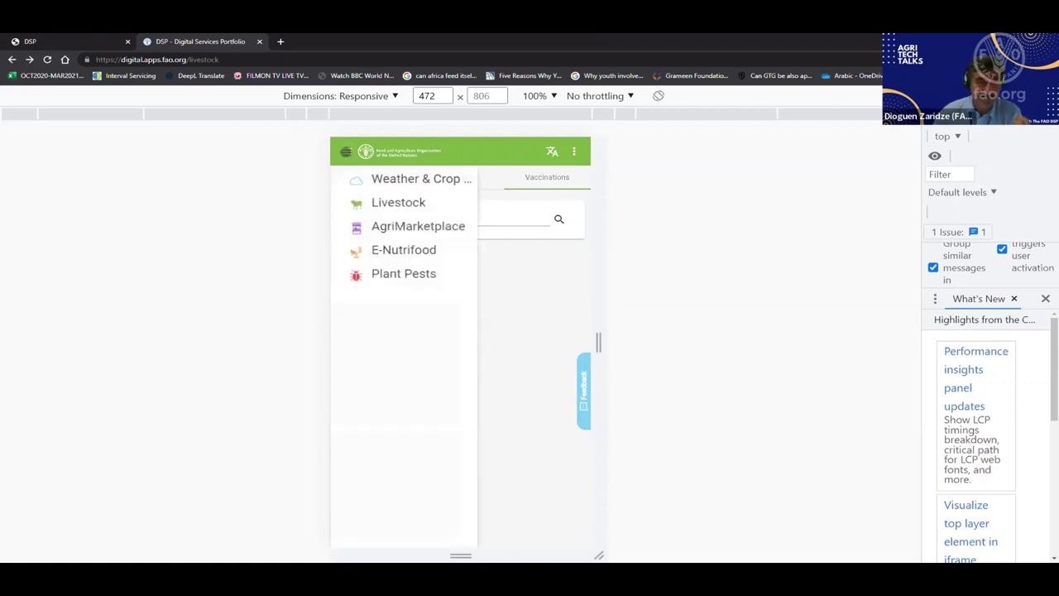
Step: Open AgriMarketplace and select Tajikistan as the country
{"action": "left_click", "coordinate": [397, 228]}
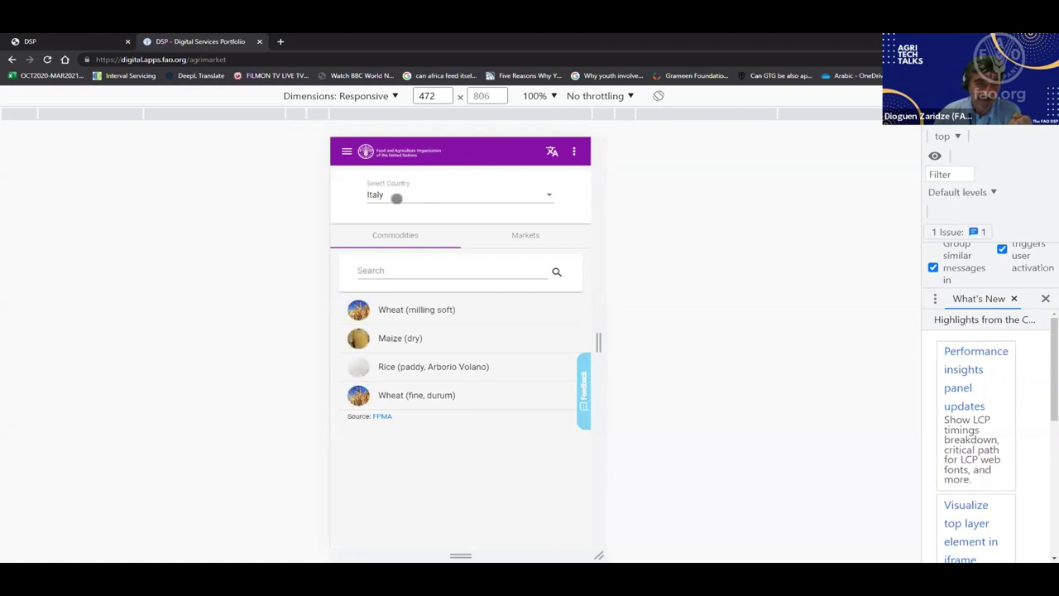
{"action": "left_click", "coordinate": [385, 195]}
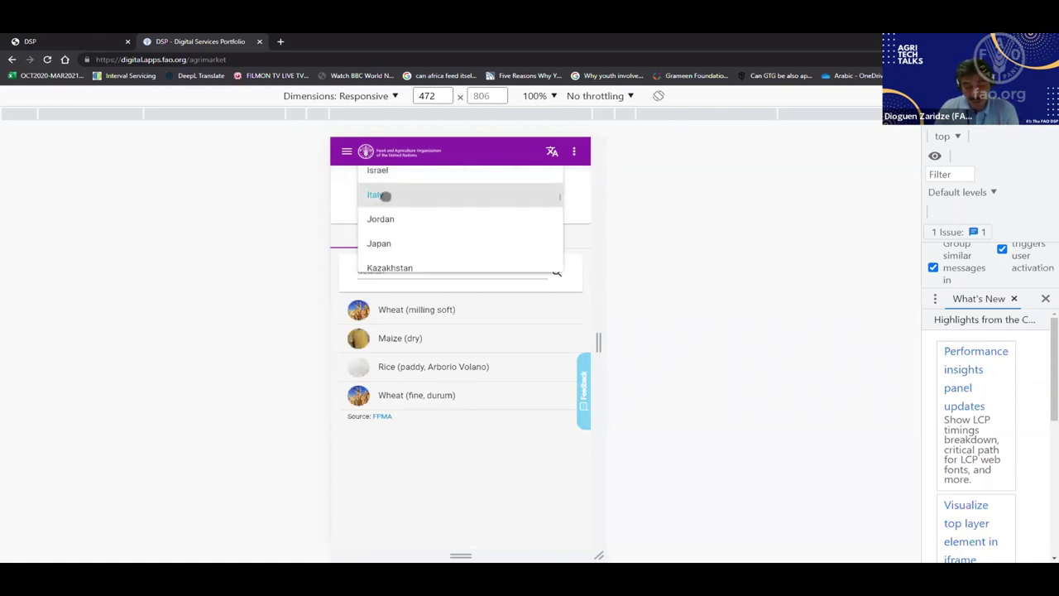
{"action": "scroll", "coordinate": [385, 196], "scroll_direction": "down", "scroll_amount": 5}
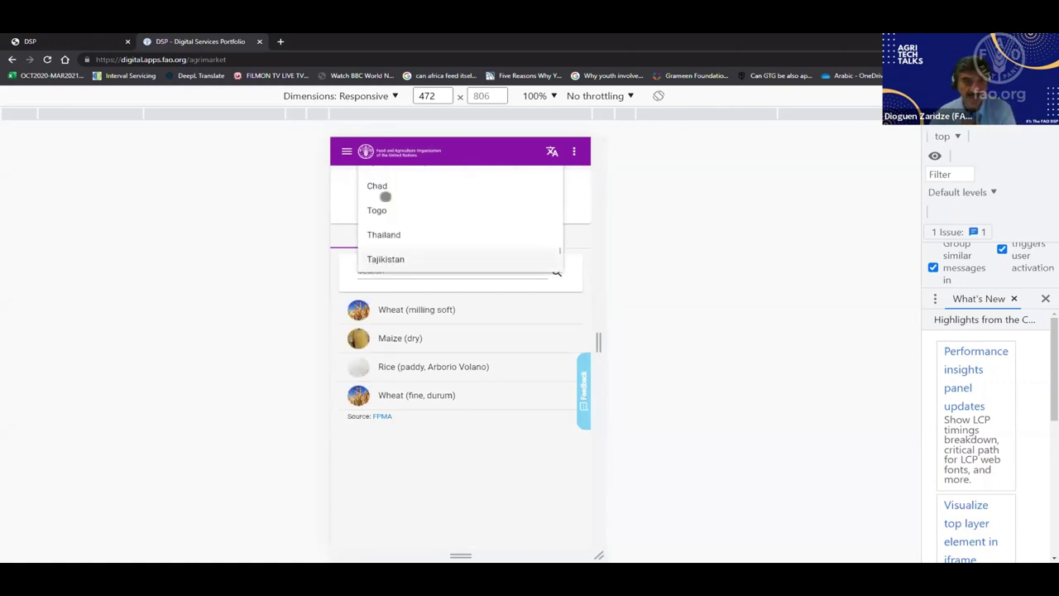
{"action": "left_click", "coordinate": [394, 258]}
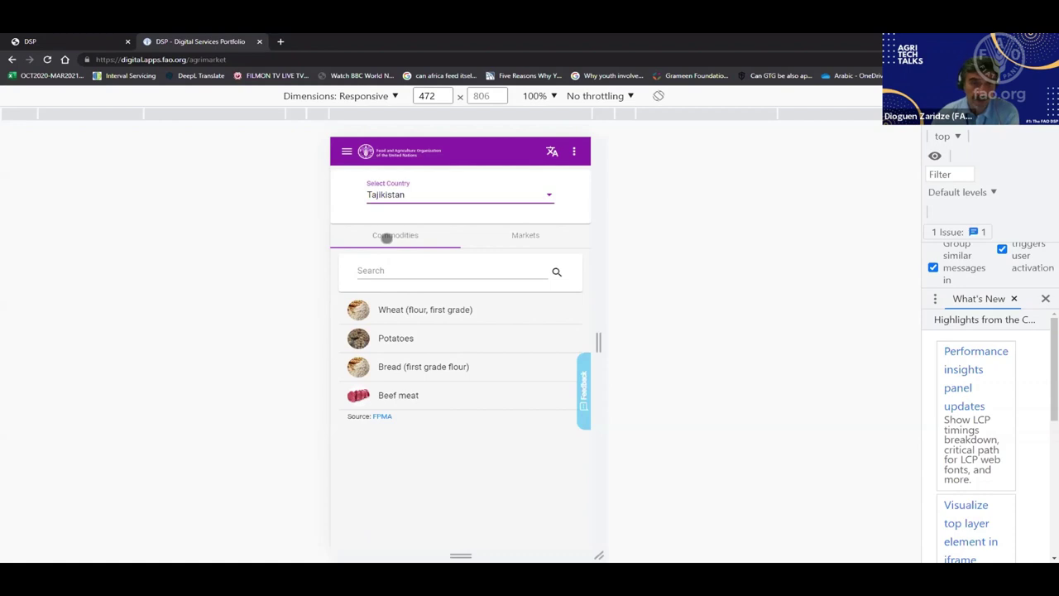
Step: View the market trends for Wheat (flour, first grade), then return to the commodity list
{"action": "left_click", "coordinate": [361, 309]}
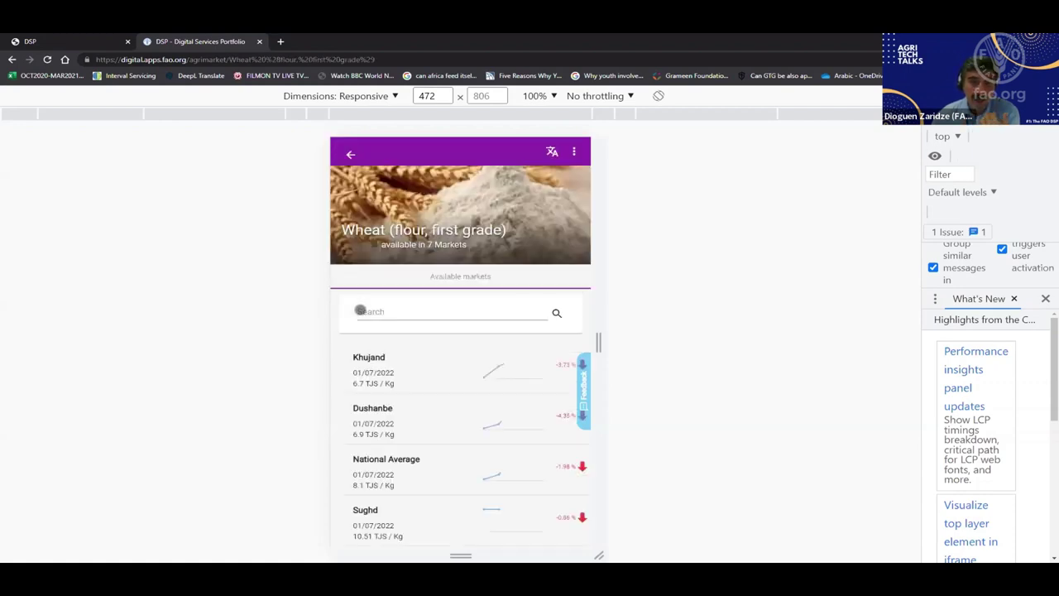
{"action": "scroll", "coordinate": [447, 350], "scroll_direction": "down", "scroll_amount": 3}
{"action": "scroll", "coordinate": [447, 350], "scroll_direction": "up", "scroll_amount": 3}
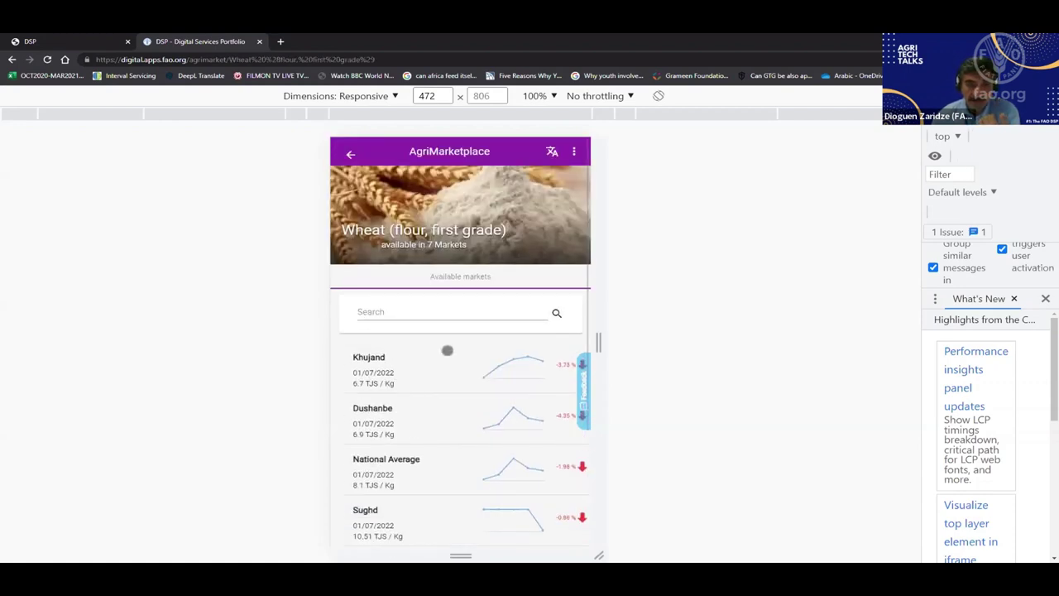
{"action": "left_click", "coordinate": [351, 153]}
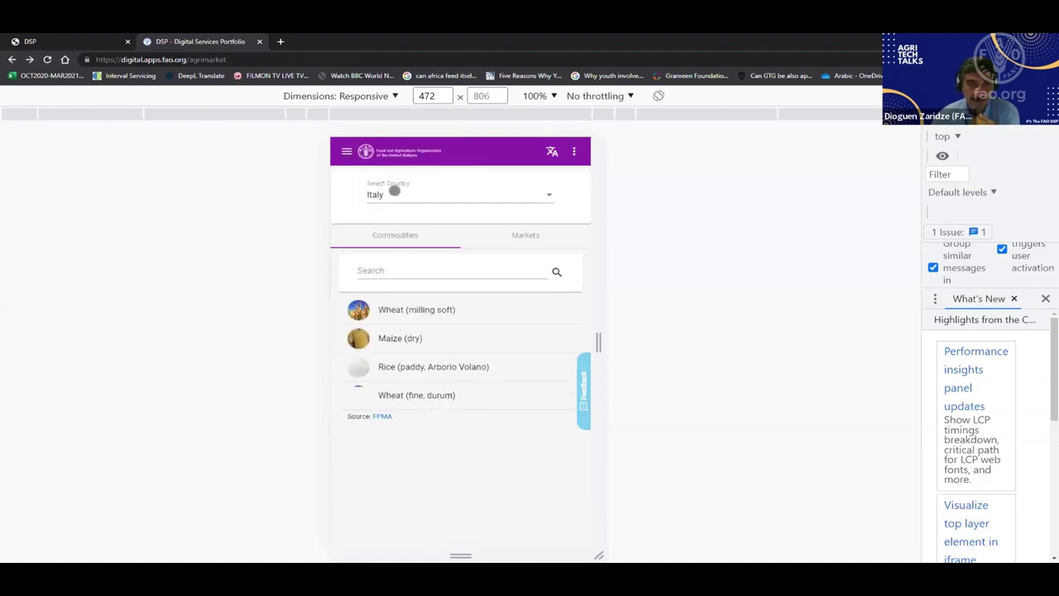
Step: Reselect Tajikistan to list its commodity prices
{"action": "left_click", "coordinate": [388, 195]}
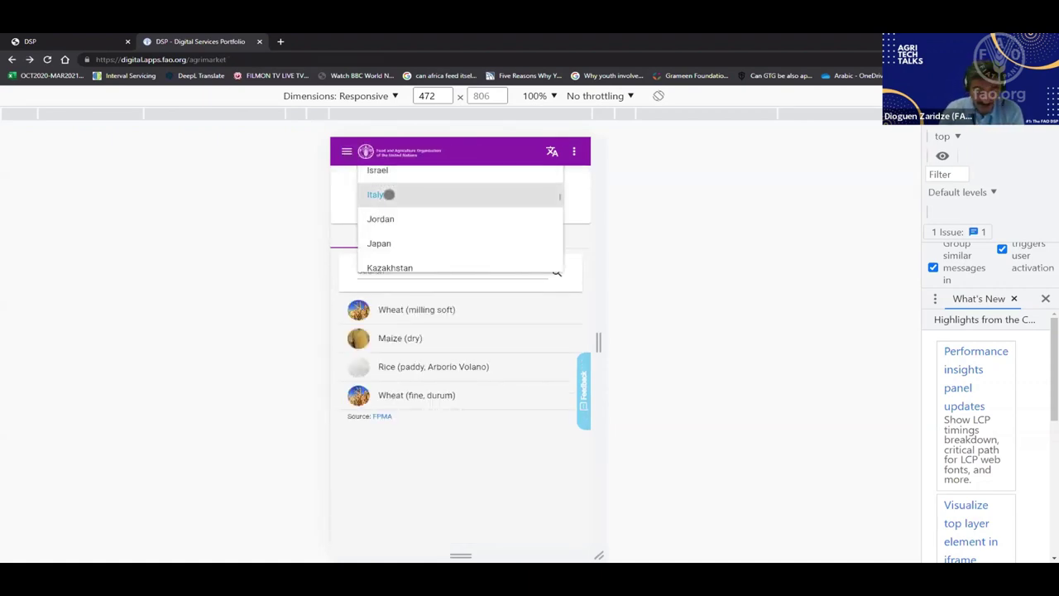
{"action": "scroll", "coordinate": [388, 195], "scroll_direction": "down", "scroll_amount": 2}
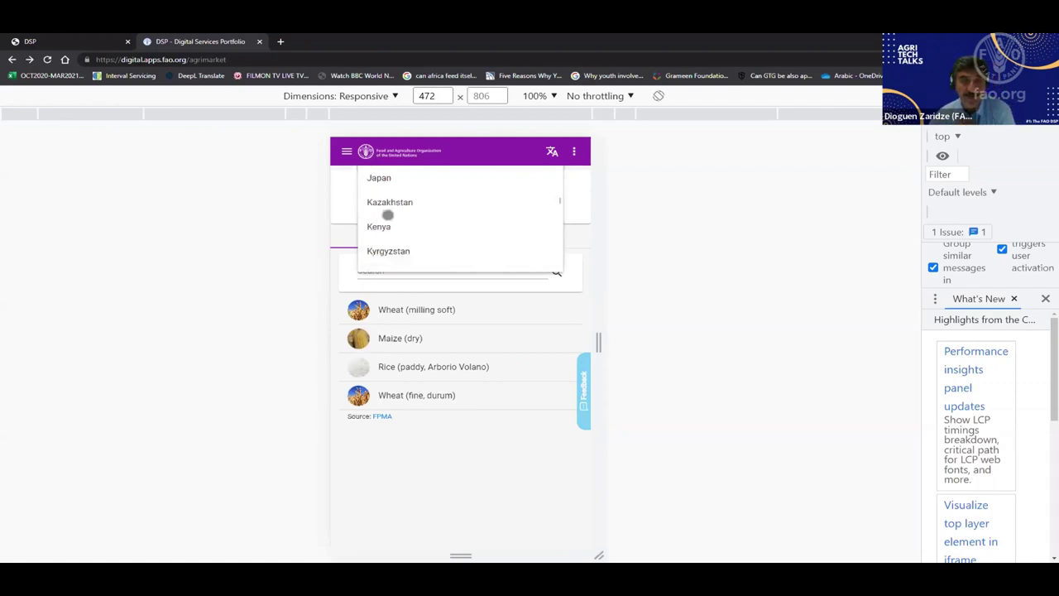
{"action": "scroll", "coordinate": [386, 207], "scroll_direction": "up", "scroll_amount": 3}
{"action": "scroll", "coordinate": [385, 210], "scroll_direction": "down", "scroll_amount": 1}
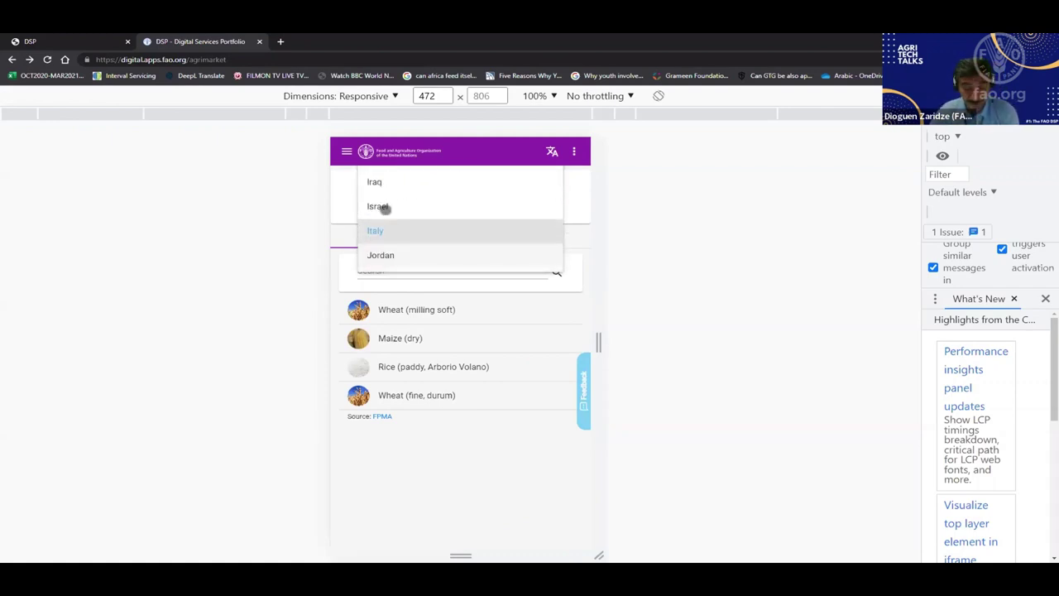
{"action": "scroll", "coordinate": [386, 210], "scroll_direction": "up", "scroll_amount": 5}
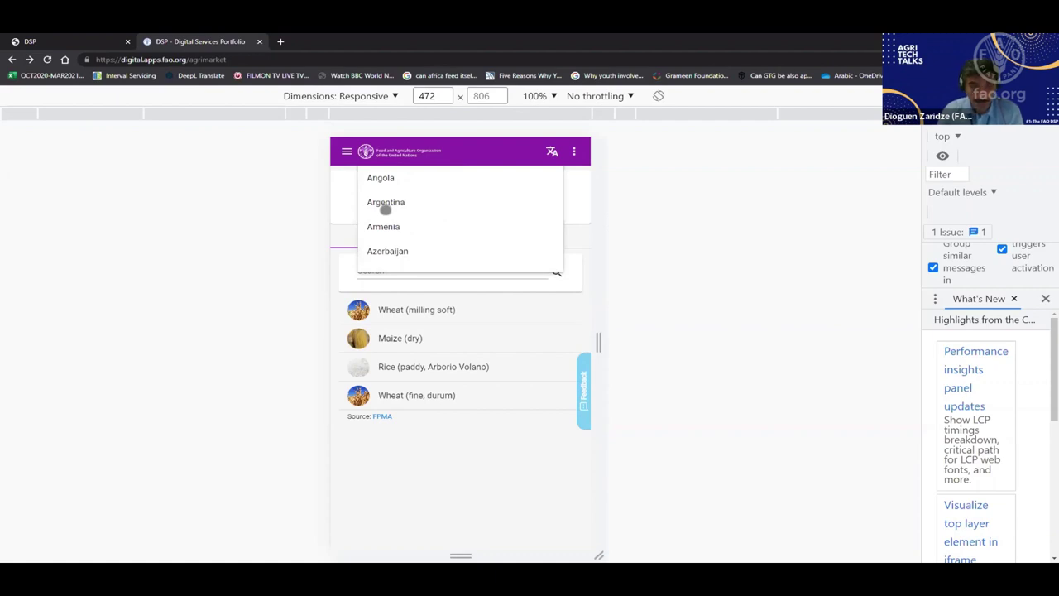
{"action": "scroll", "coordinate": [381, 209], "scroll_direction": "down", "scroll_amount": 15}
{"action": "scroll", "coordinate": [428, 218], "scroll_direction": "down", "scroll_amount": 1}
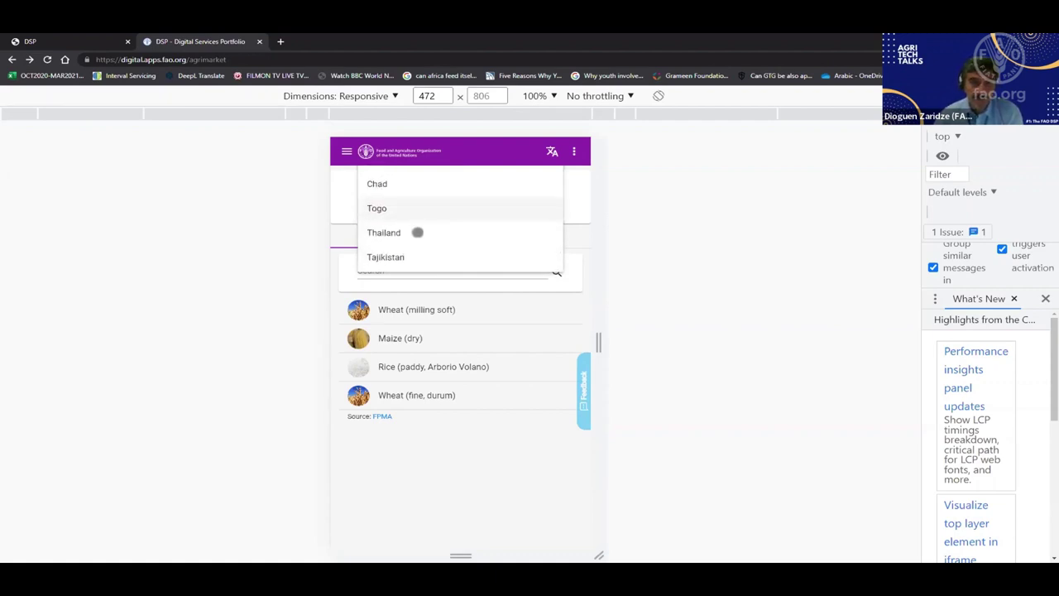
{"action": "left_click", "coordinate": [405, 256]}
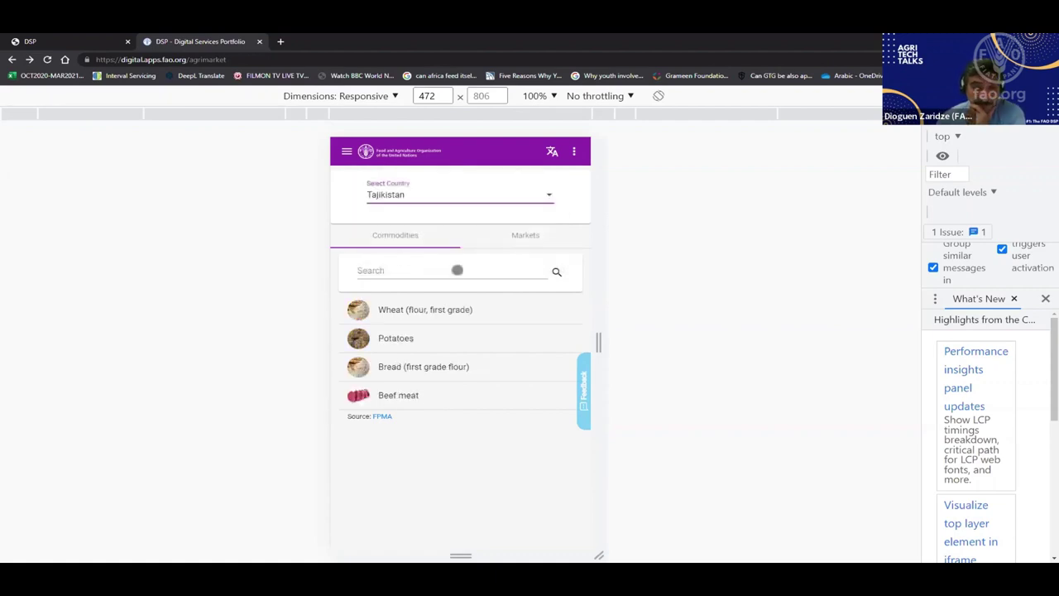
Step: List Tajikistan's markets, view Khujand's market prices, then go back to AgriMarketplace
{"action": "left_click", "coordinate": [528, 236]}
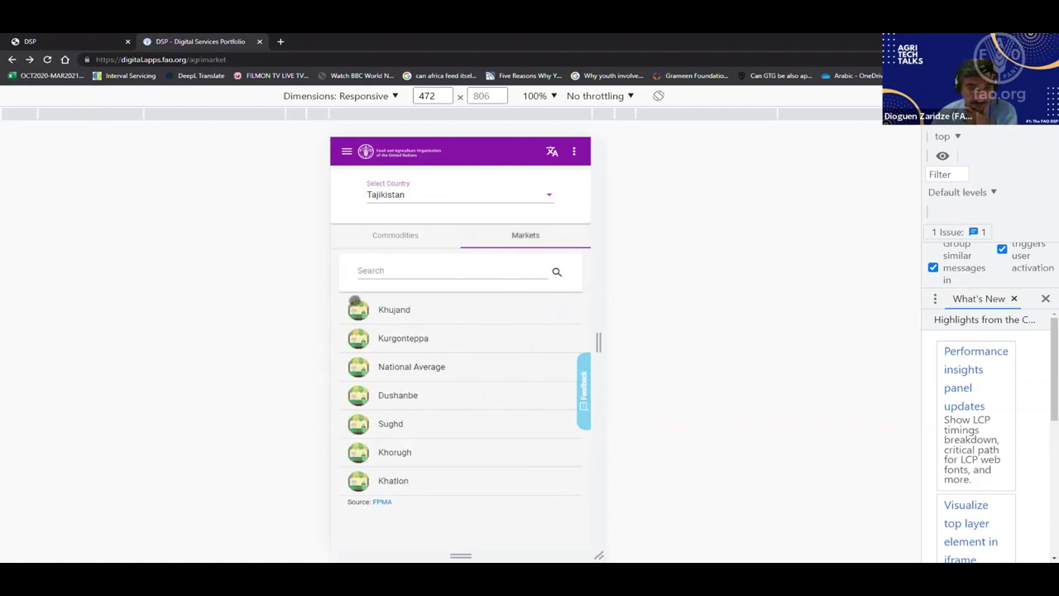
{"action": "left_click", "coordinate": [362, 316]}
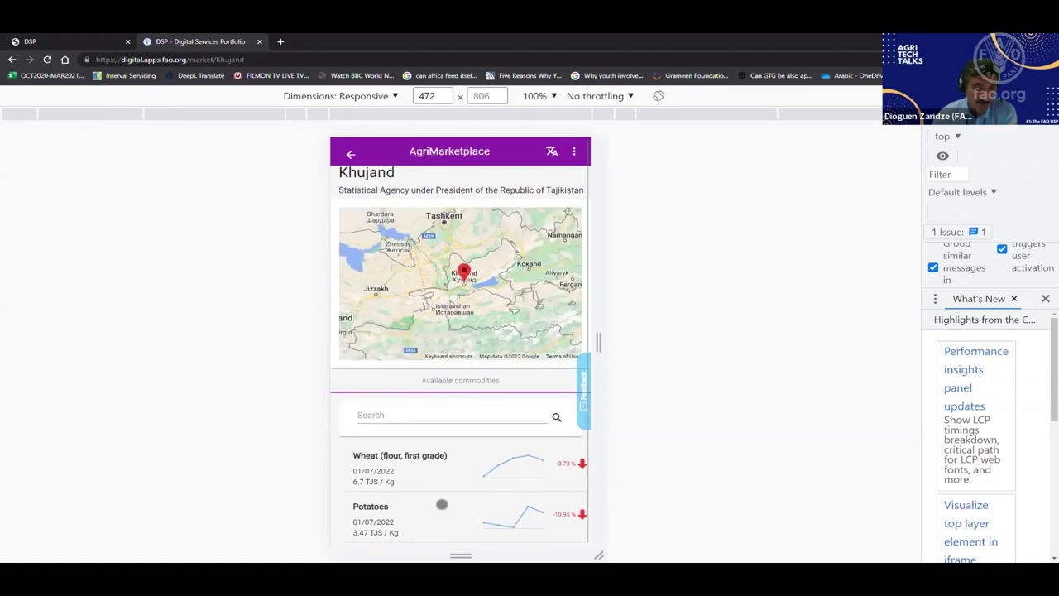
{"action": "left_click", "coordinate": [348, 153]}
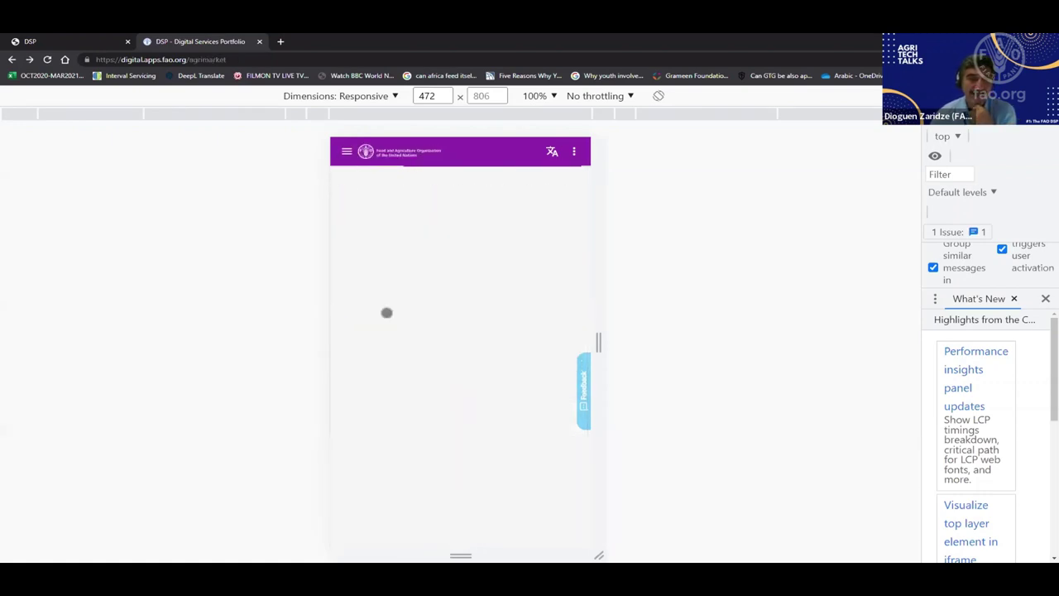
Step: Open E-Nutrifood, read Banana's Processing tips, then return to the food list
{"action": "left_click", "coordinate": [347, 152]}
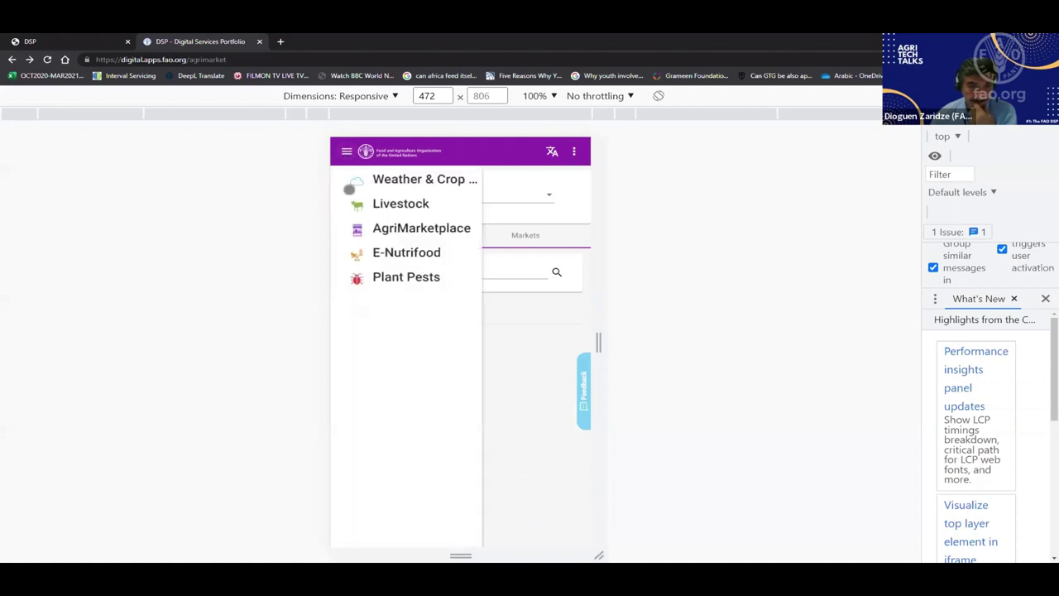
{"action": "left_click", "coordinate": [390, 252]}
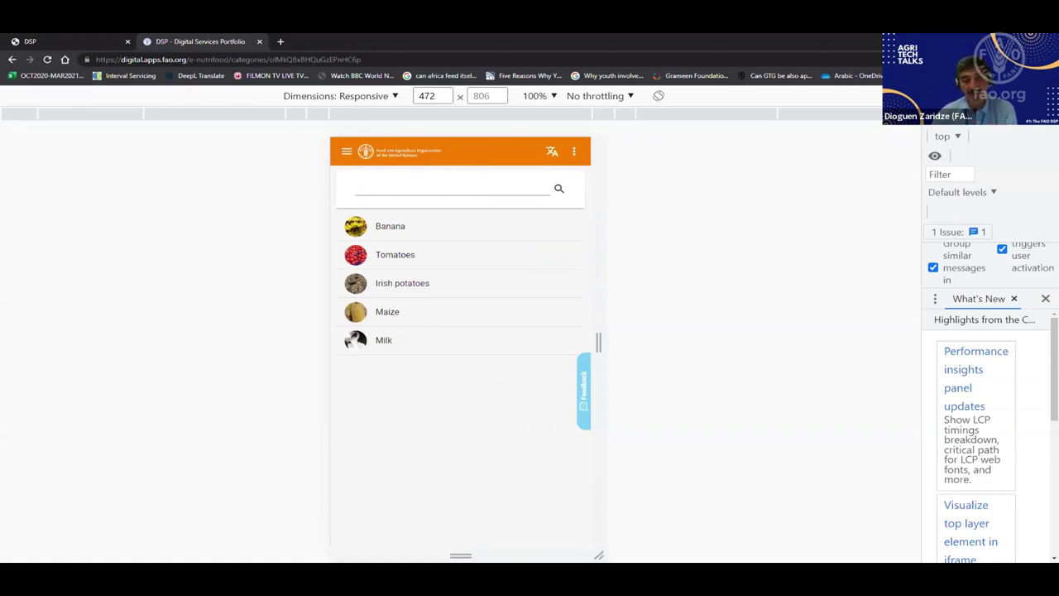
{"action": "left_click", "coordinate": [355, 226]}
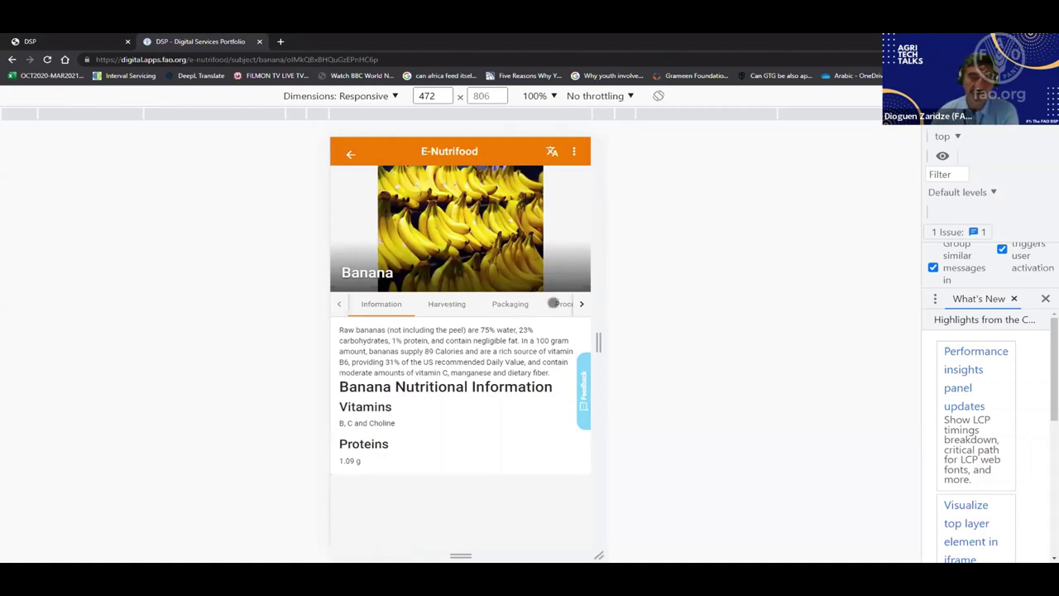
{"action": "left_click", "coordinate": [582, 306]}
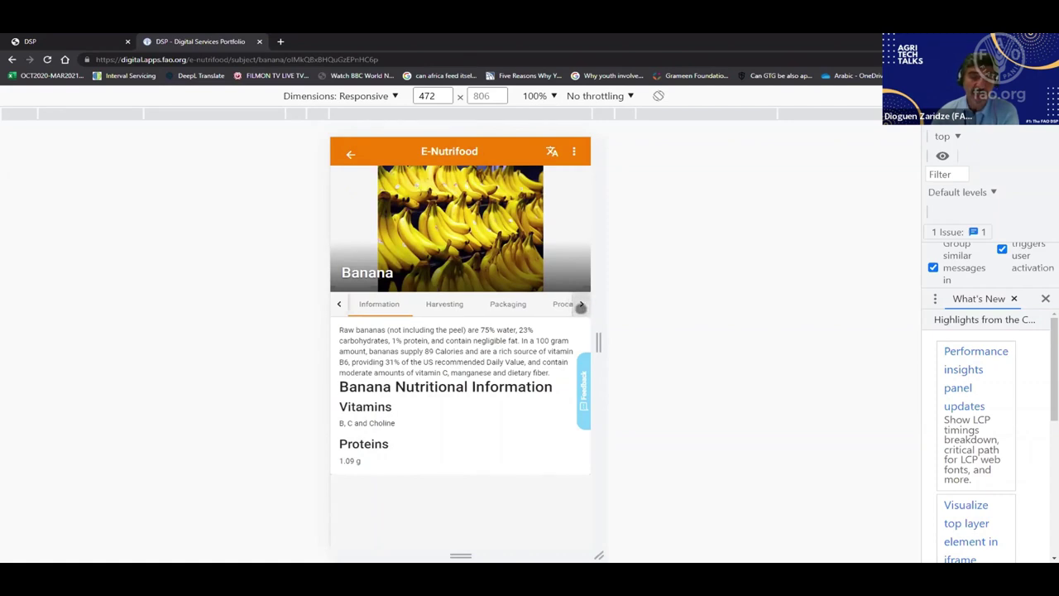
{"action": "left_click", "coordinate": [496, 303]}
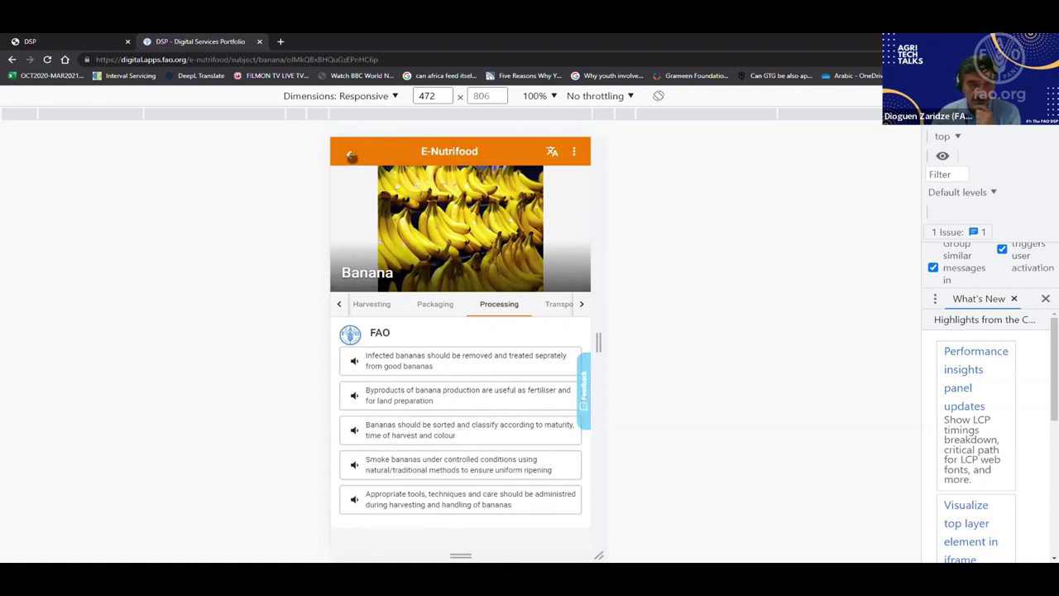
{"action": "left_click", "coordinate": [351, 156]}
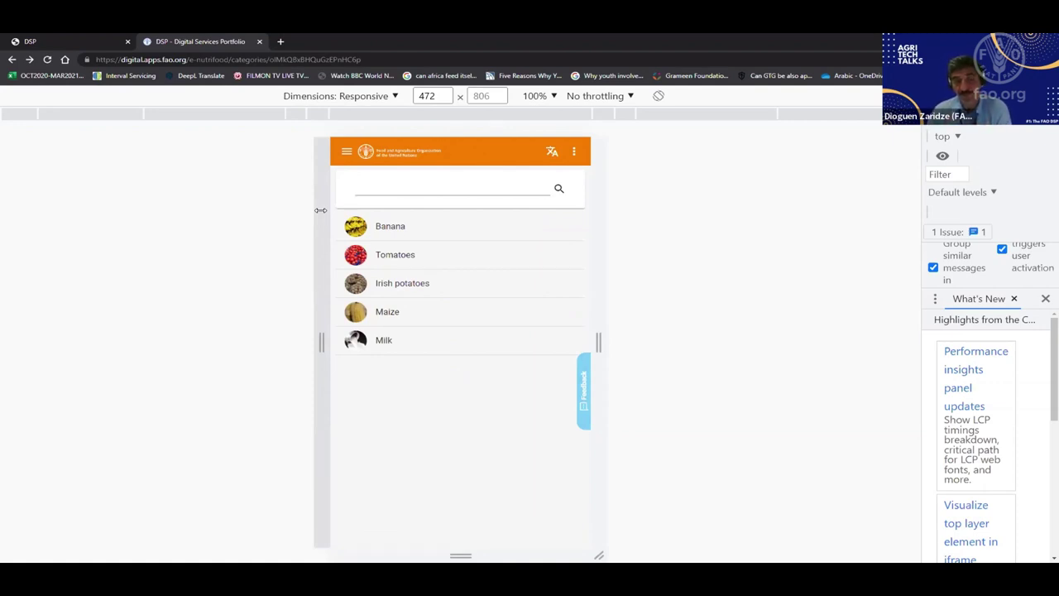
Step: In the DSP Toolkit tab, open Aquaculture > Disease and Control > Black spot disease
{"action": "left_click", "coordinate": [70, 43]}
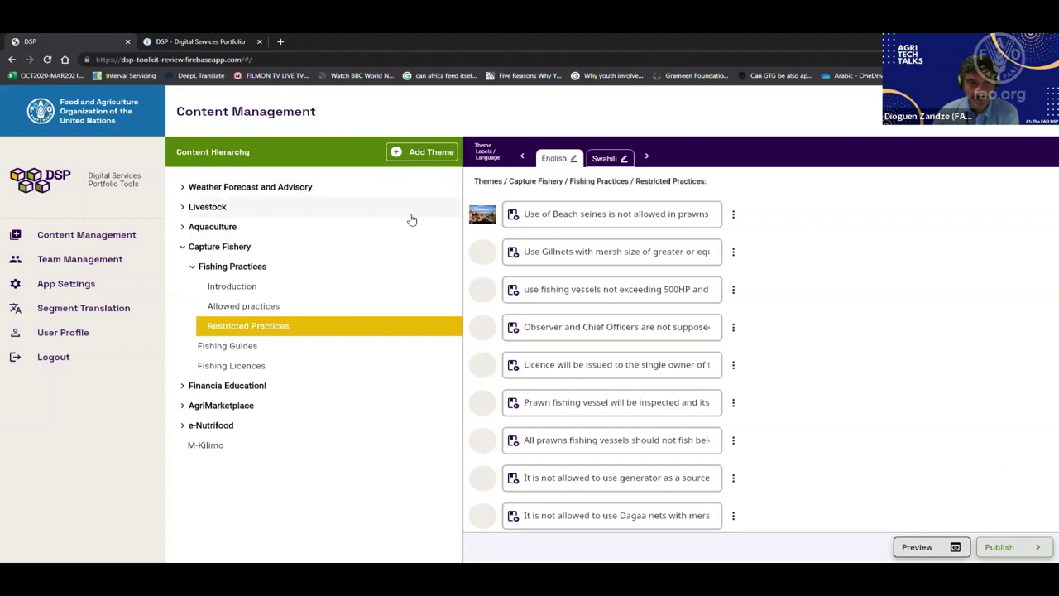
{"action": "left_click", "coordinate": [198, 229]}
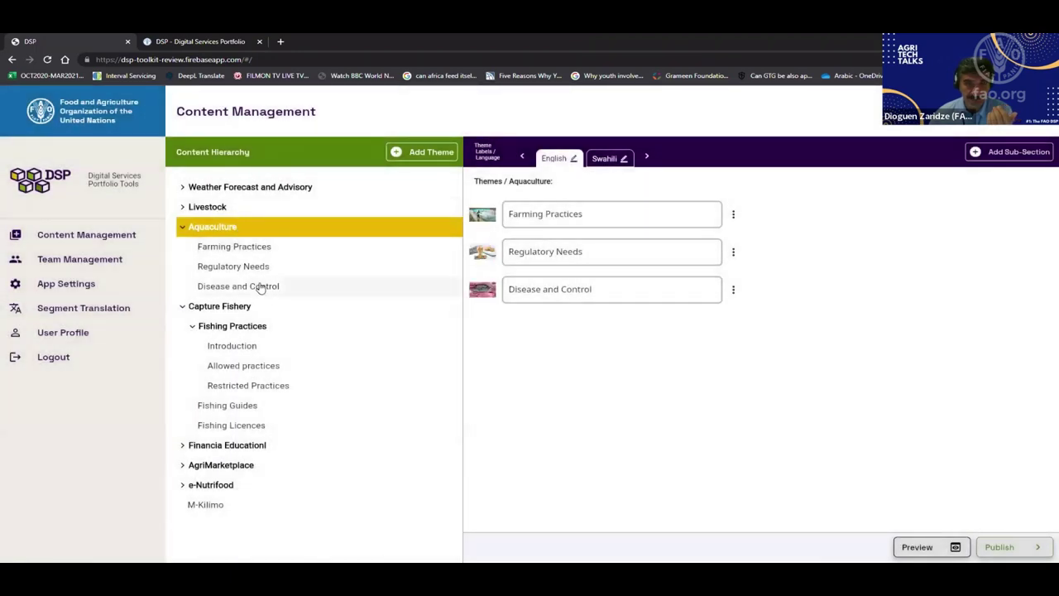
{"action": "left_click", "coordinate": [263, 289]}
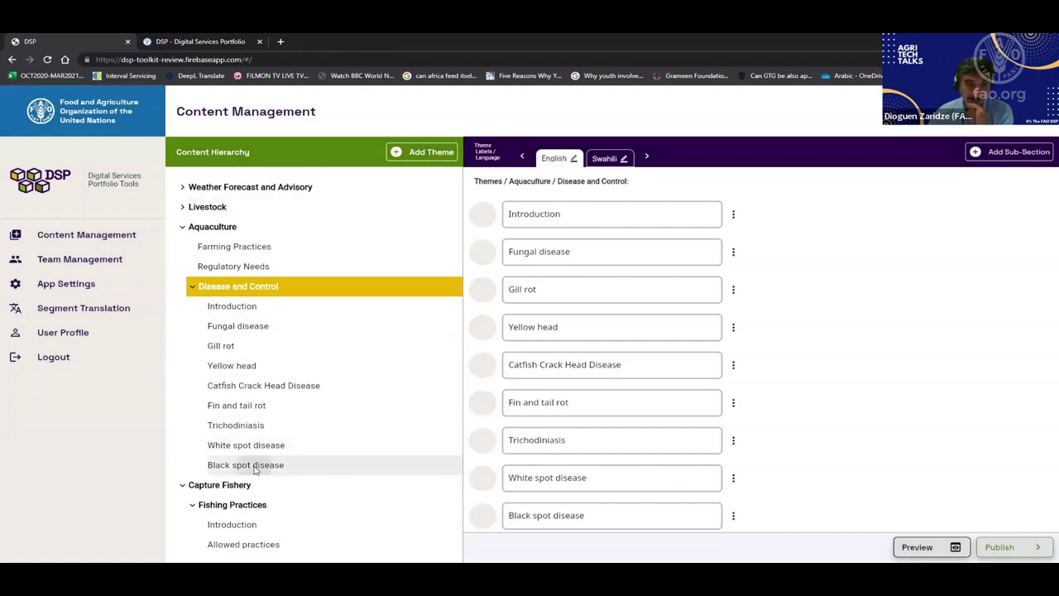
{"action": "left_click", "coordinate": [250, 467]}
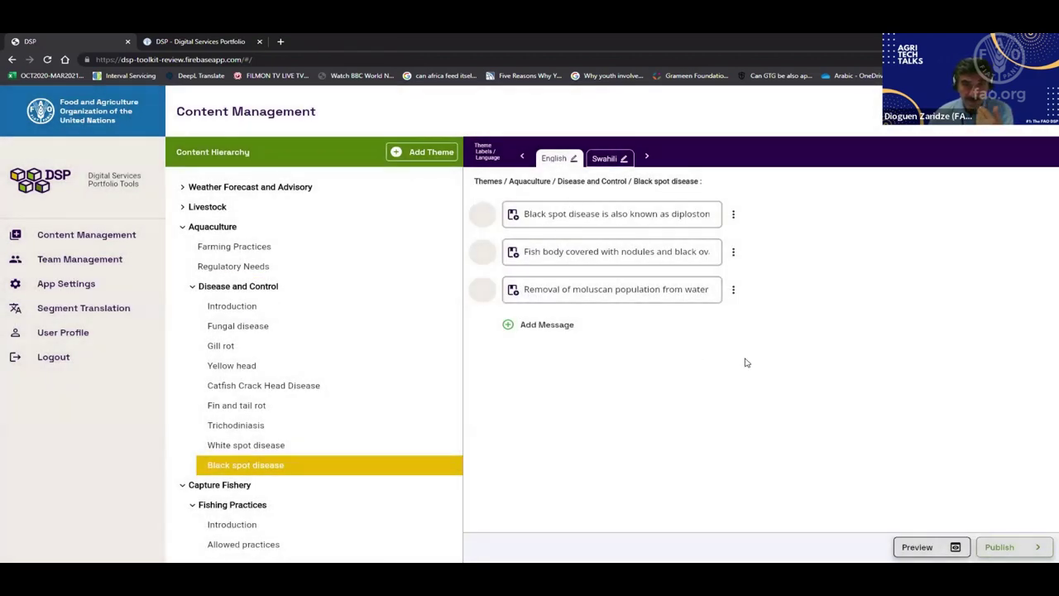
Step: Add a new message with the English text 'Test' to Black spot disease
{"action": "left_click", "coordinate": [546, 325]}
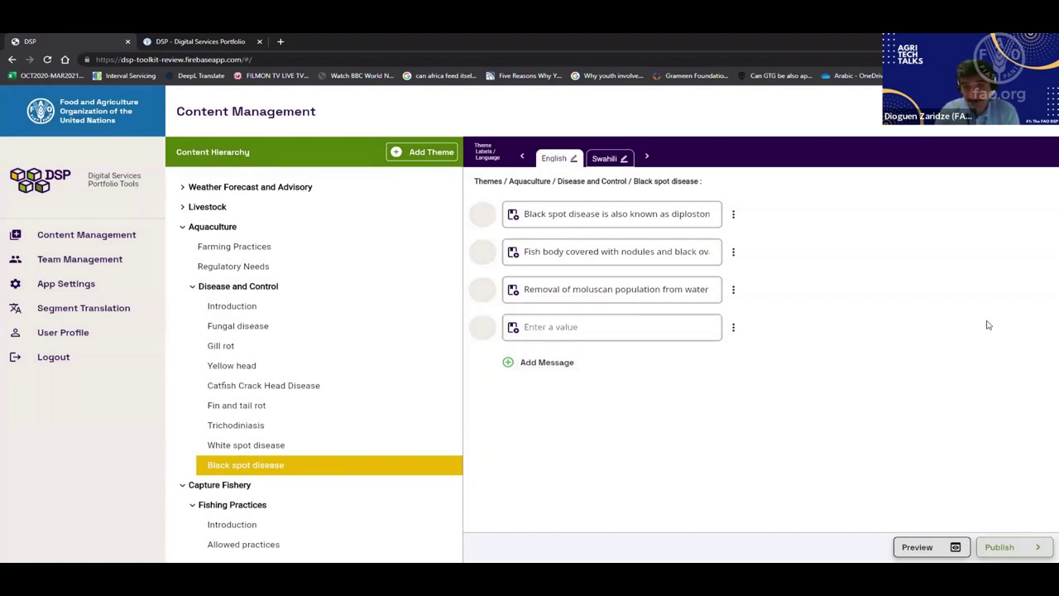
{"action": "left_click", "coordinate": [636, 329]}
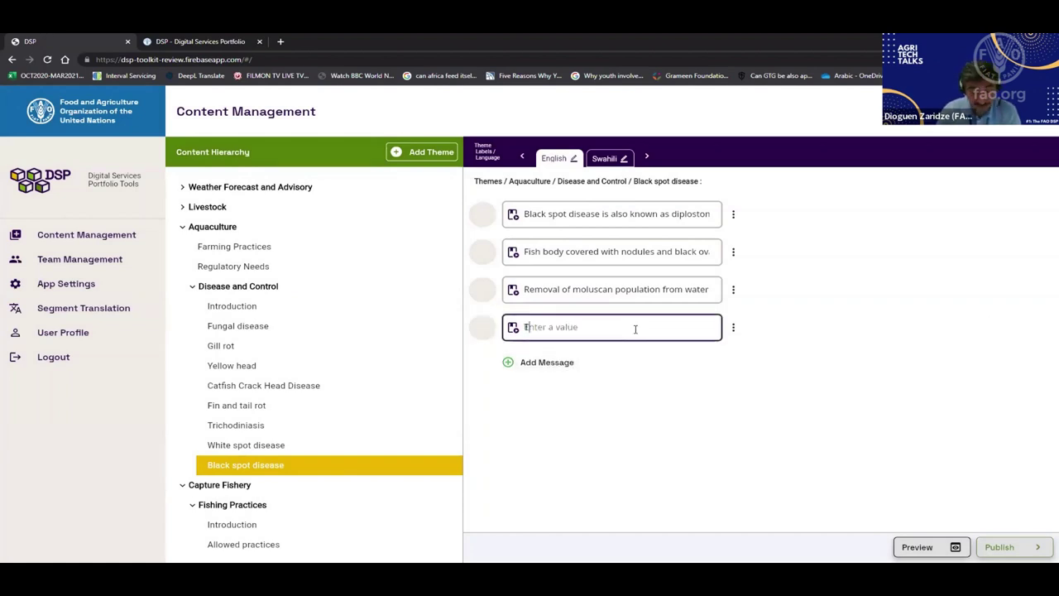
{"action": "type", "text": "Test"}
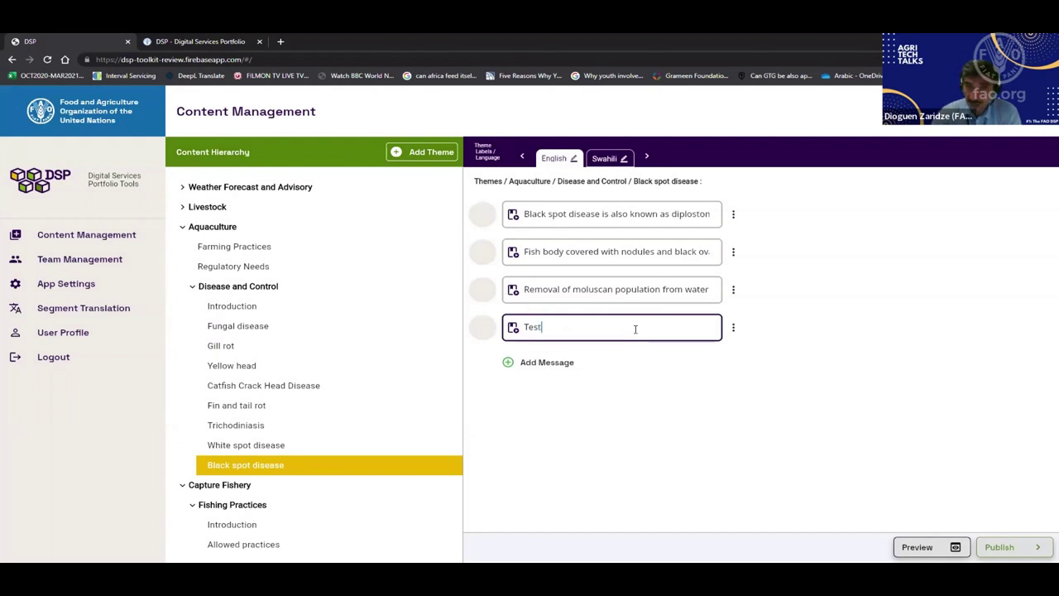
{"action": "left_click", "coordinate": [1006, 549]}
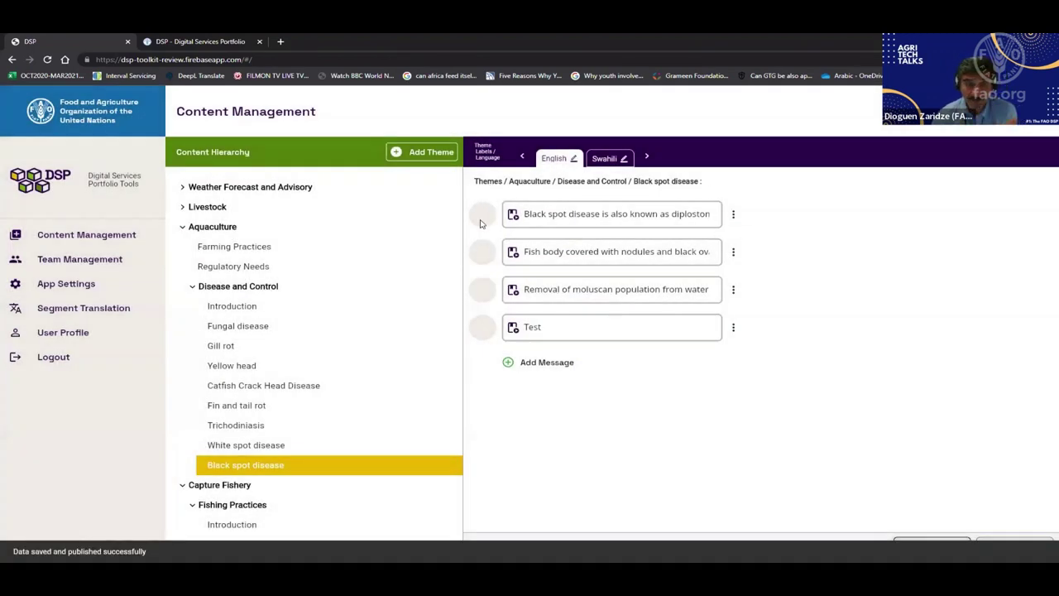
Step: Autotranslate all four Black spot disease messages into Swahili, turning 'Test' into 'Mtihani'
{"action": "left_click", "coordinate": [607, 160]}
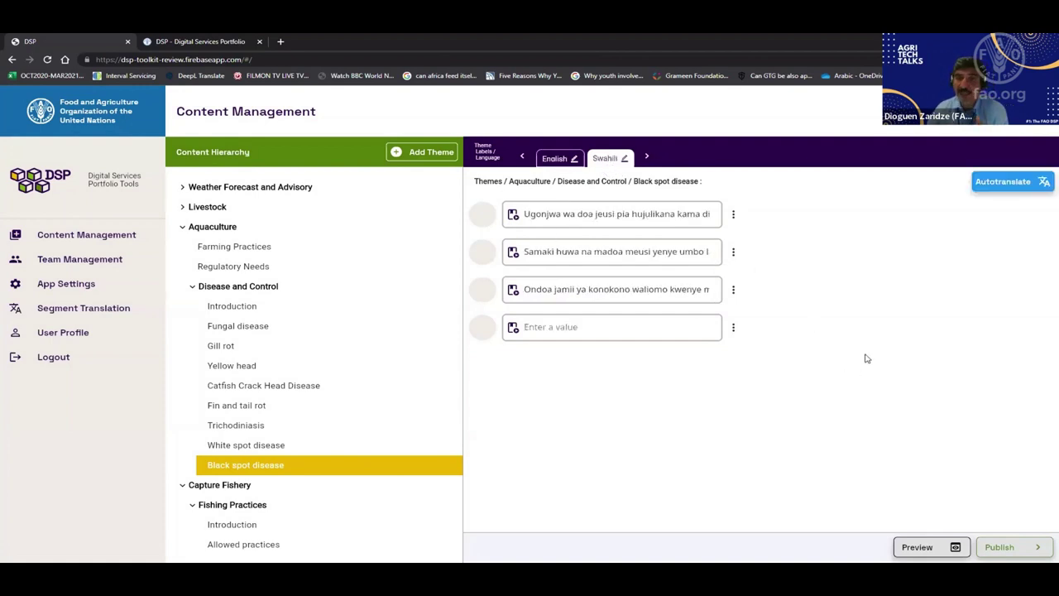
{"action": "left_click", "coordinate": [1018, 193]}
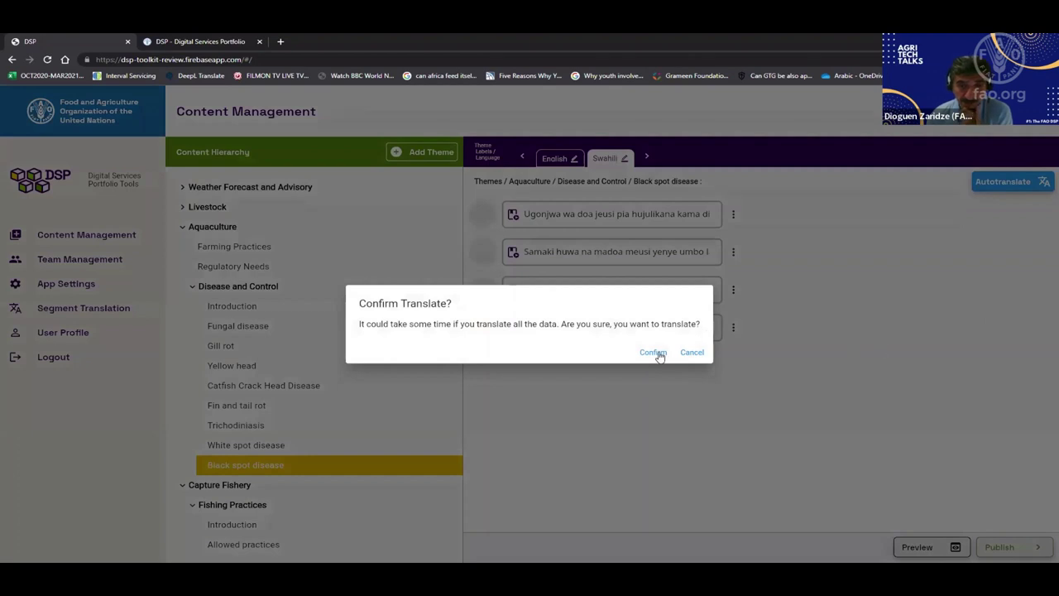
{"action": "left_click", "coordinate": [656, 354]}
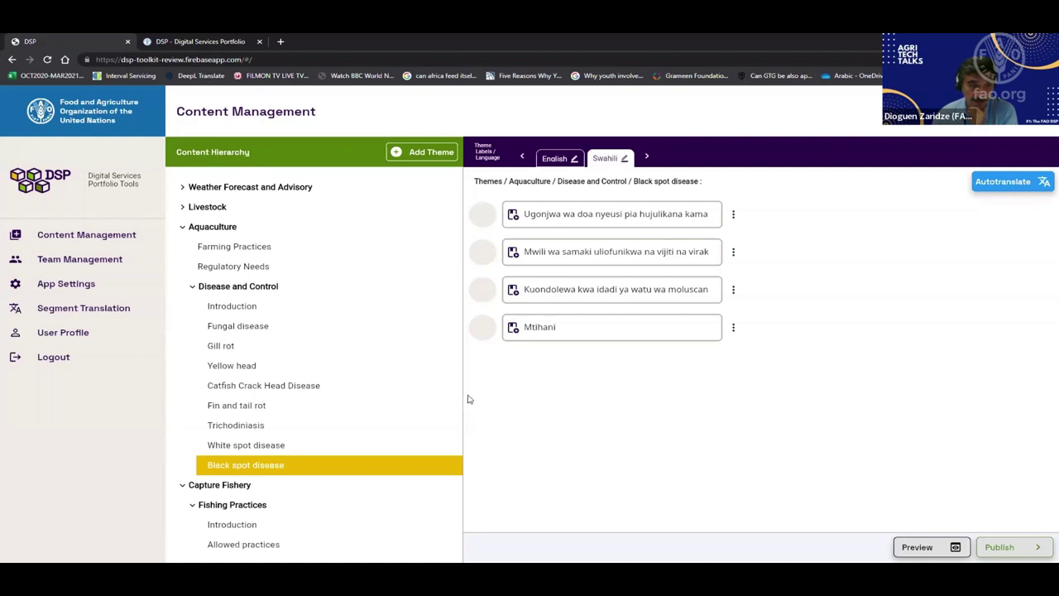
{"action": "scroll", "coordinate": [327, 356], "scroll_direction": "down", "scroll_amount": 3}
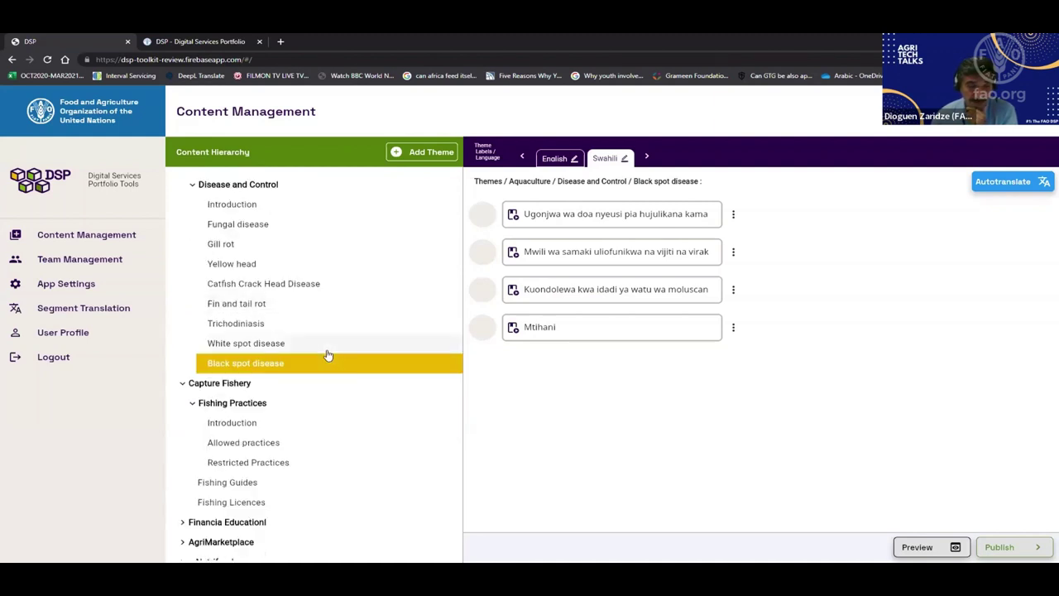
{"action": "scroll", "coordinate": [327, 355], "scroll_direction": "down", "scroll_amount": 1}
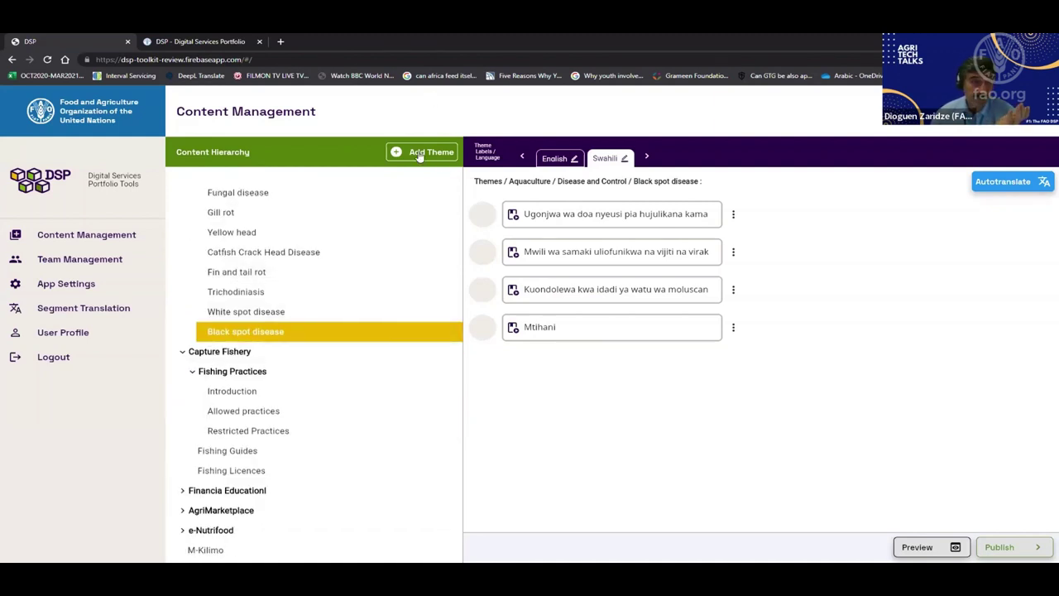
{"action": "left_click", "coordinate": [419, 154]}
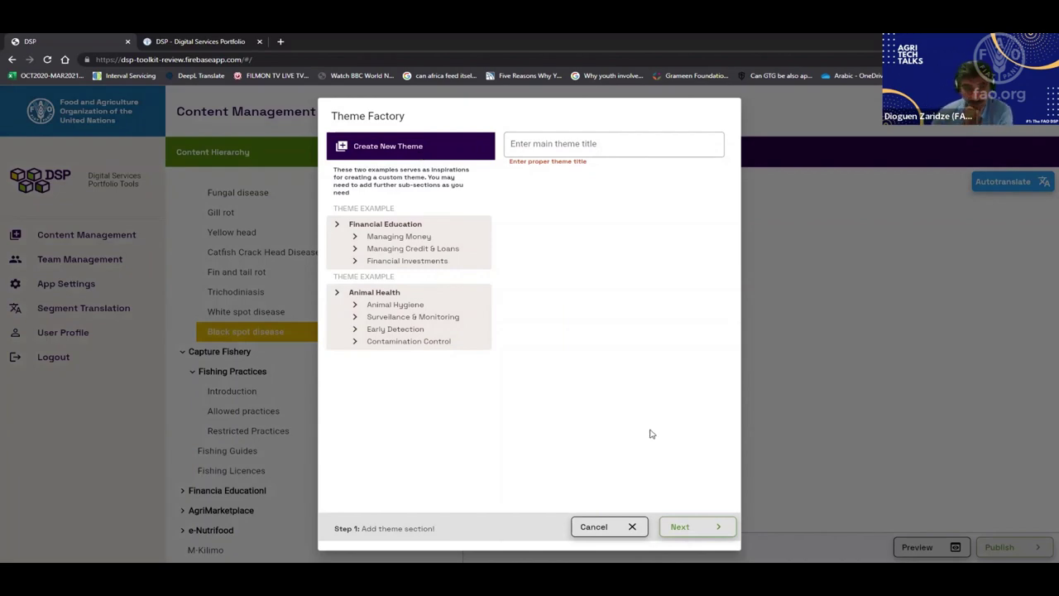
{"action": "left_click", "coordinate": [586, 528]}
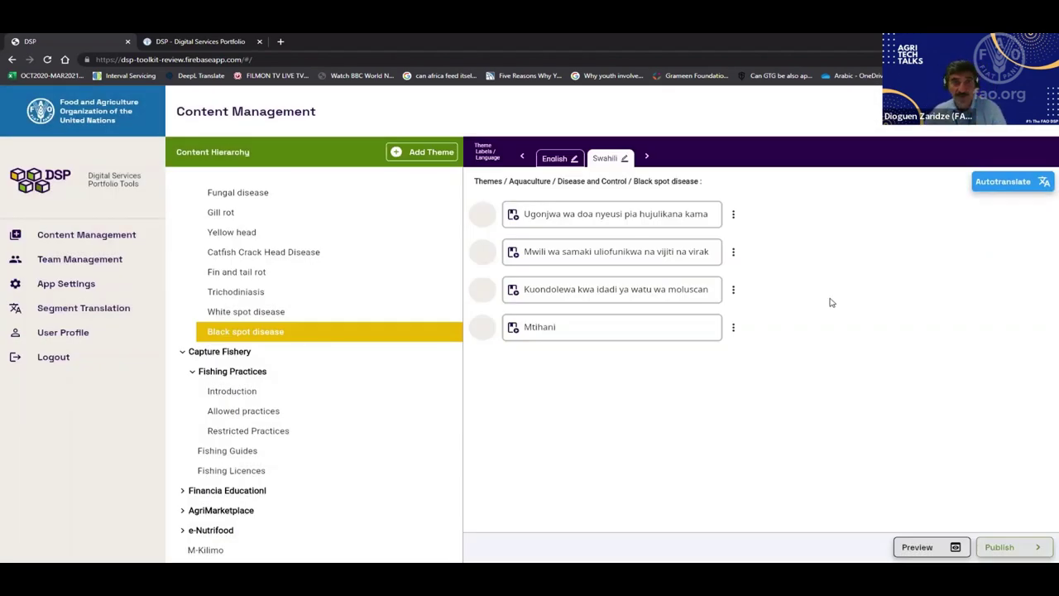